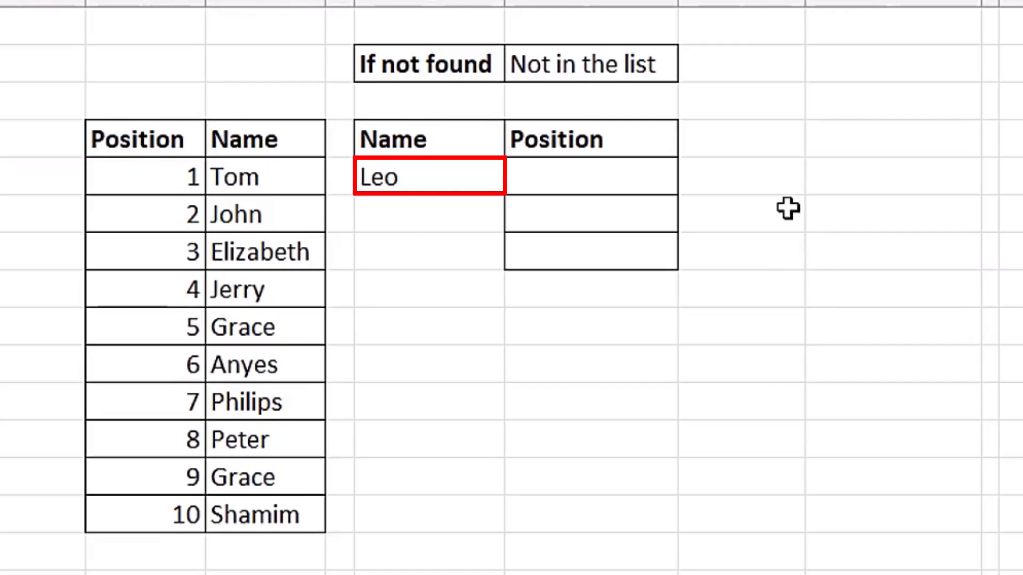
# - Choose the name at position 2 from the selection list of the lookup Name cell E5
pyautogui.click(452, 186)
pyautogui.click(515, 176)
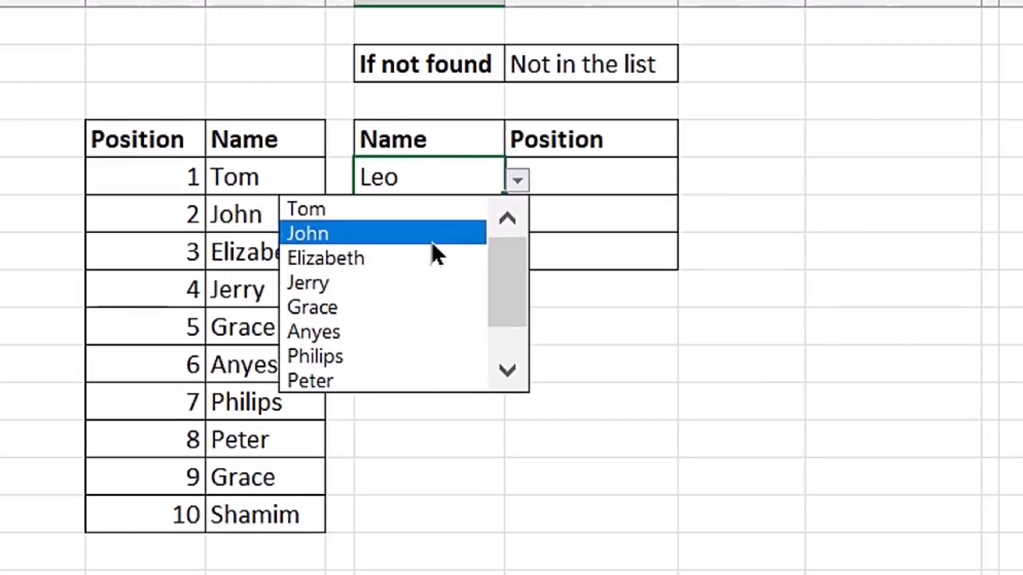
pyautogui.click(406, 234)
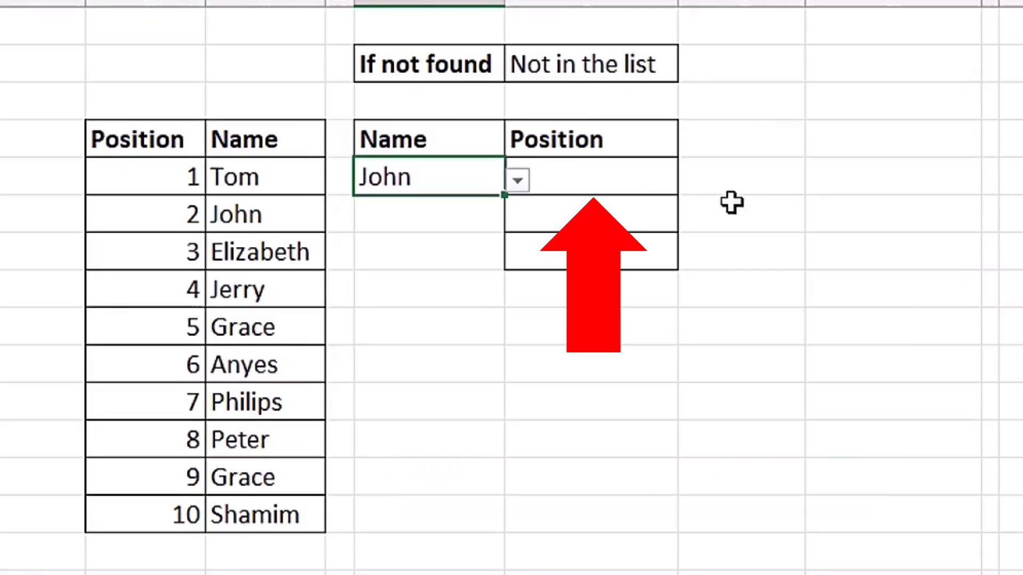
# - Start a MATCH formula in the Position cell beside the lookup name in E5
pyautogui.click(595, 180)
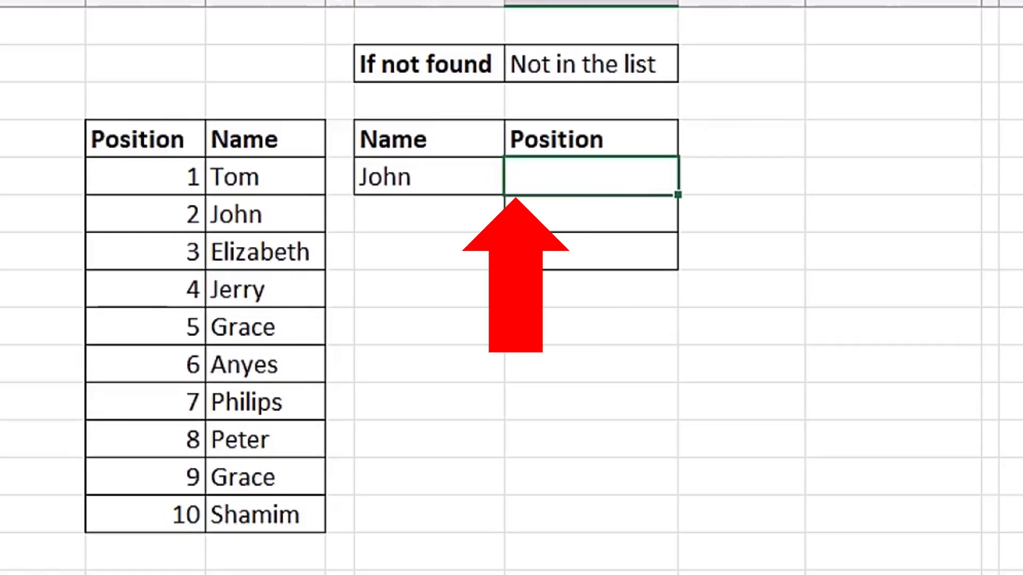
pyautogui.write('=mat')
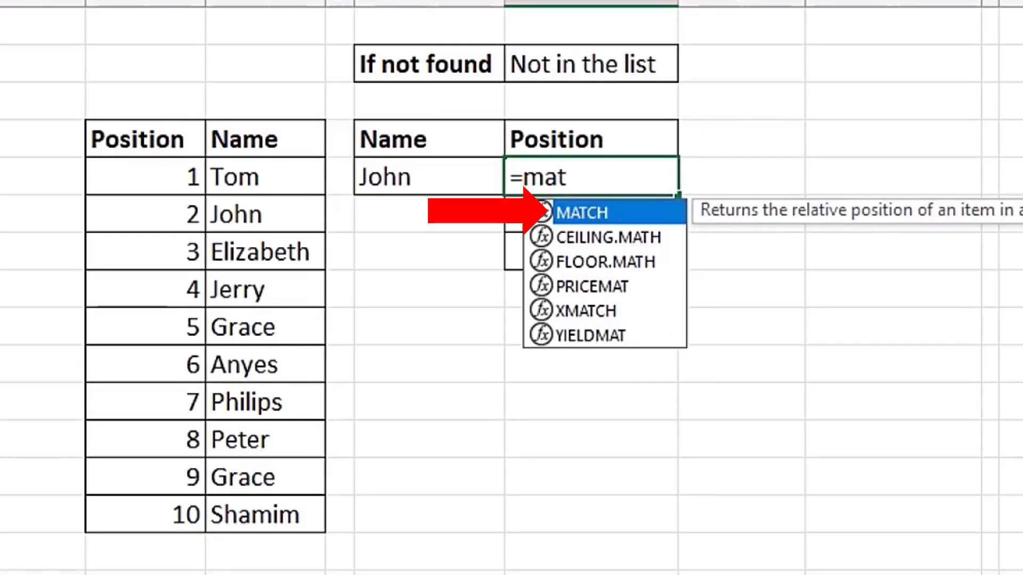
pyautogui.press('Tab')
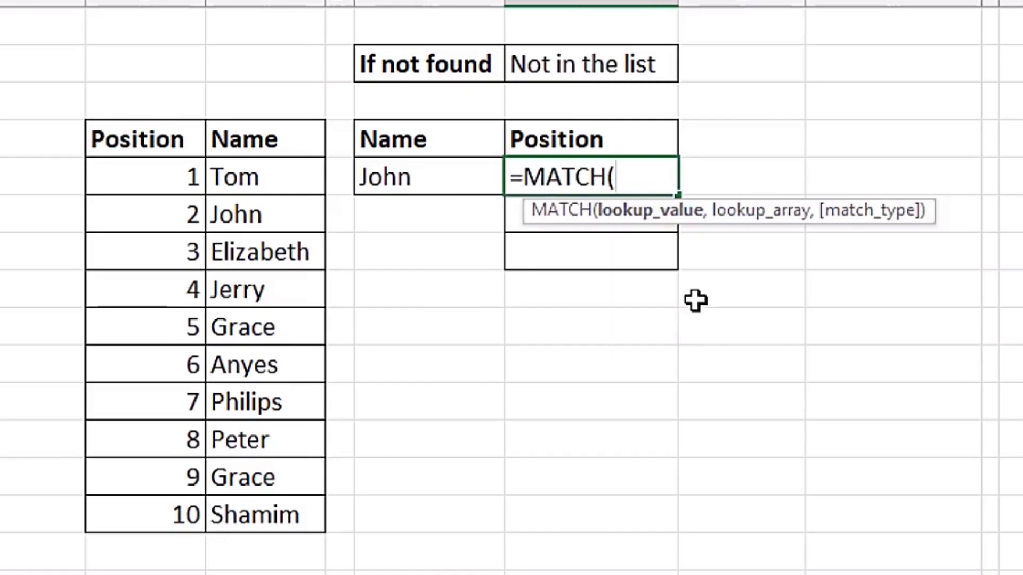
pyautogui.write(',')
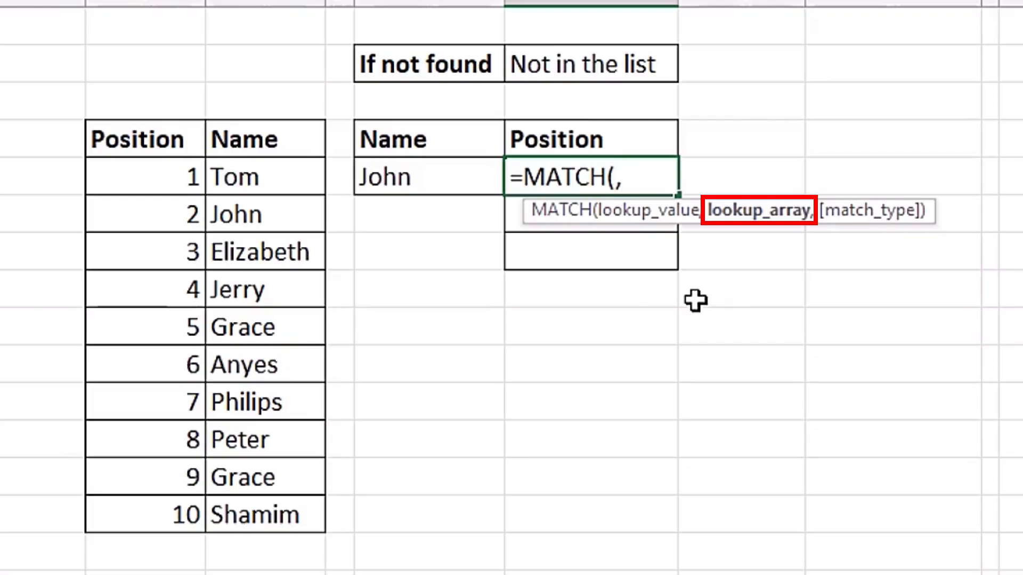
pyautogui.write(',')
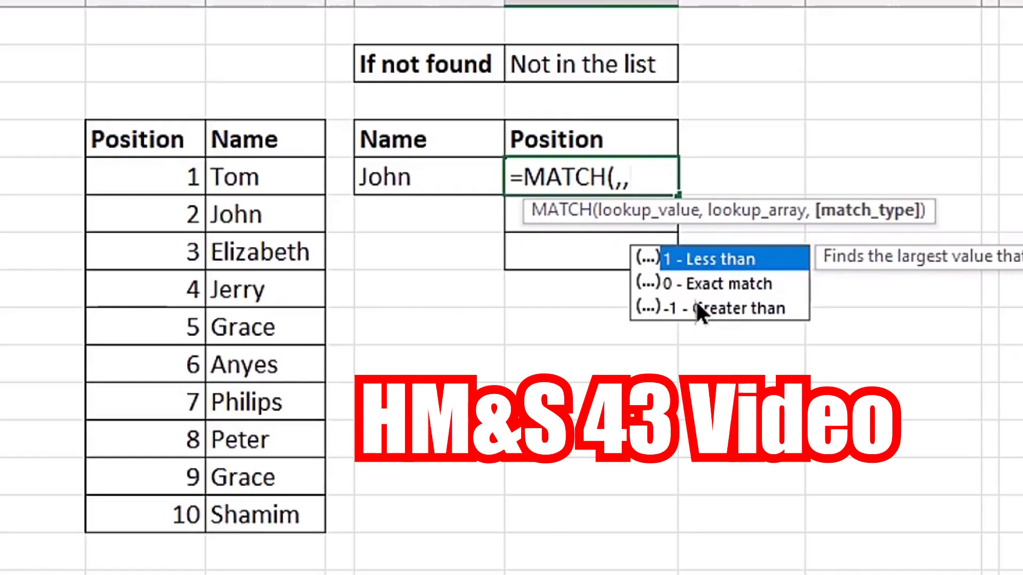
pyautogui.press('BackSpace')
pyautogui.press('BackSpace')
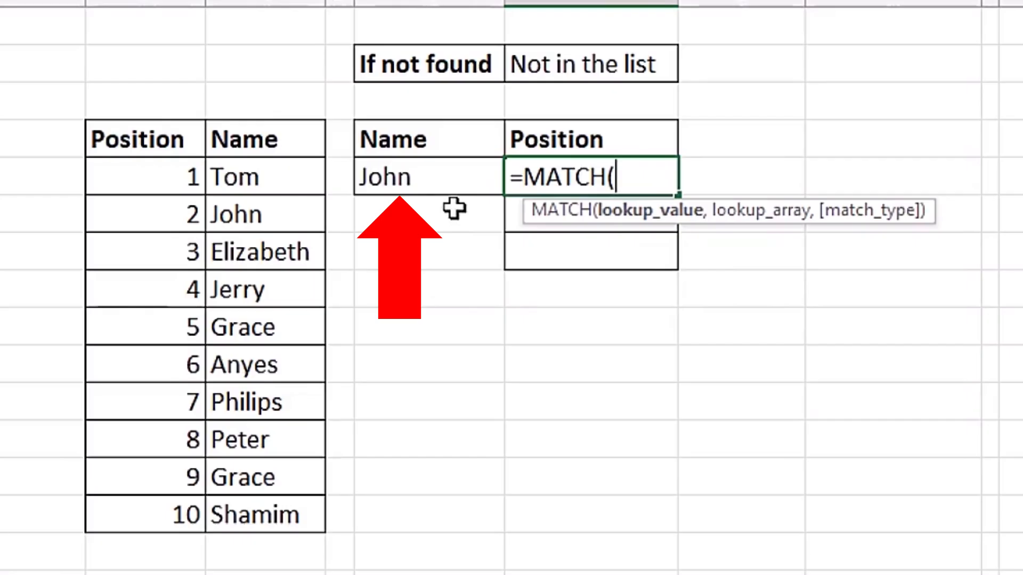
# - Complete the MATCH formula with lookup value E5, lookup array C5:C14 and match type 0 for an exact match
pyautogui.click(436, 178)
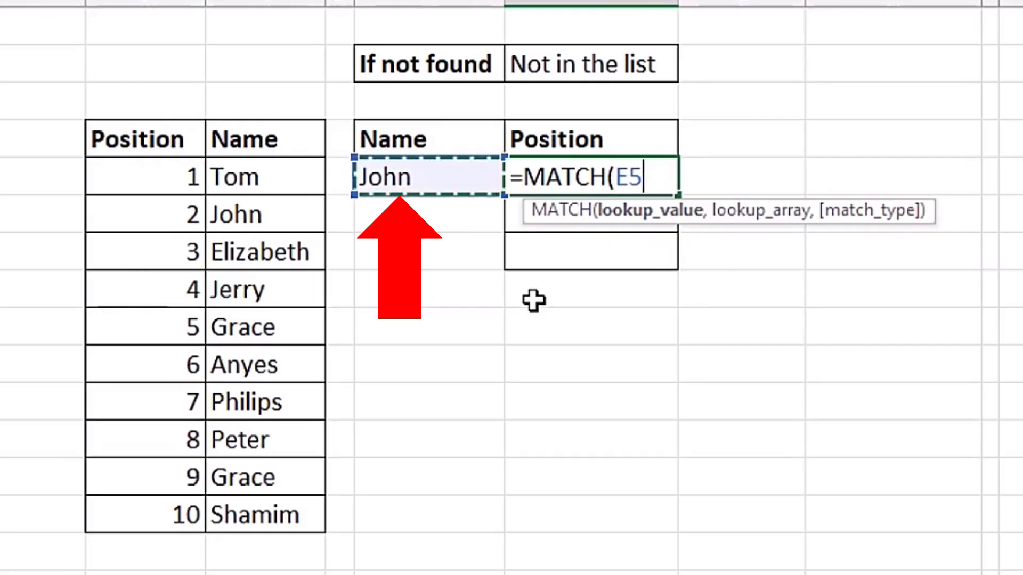
pyautogui.write(',')
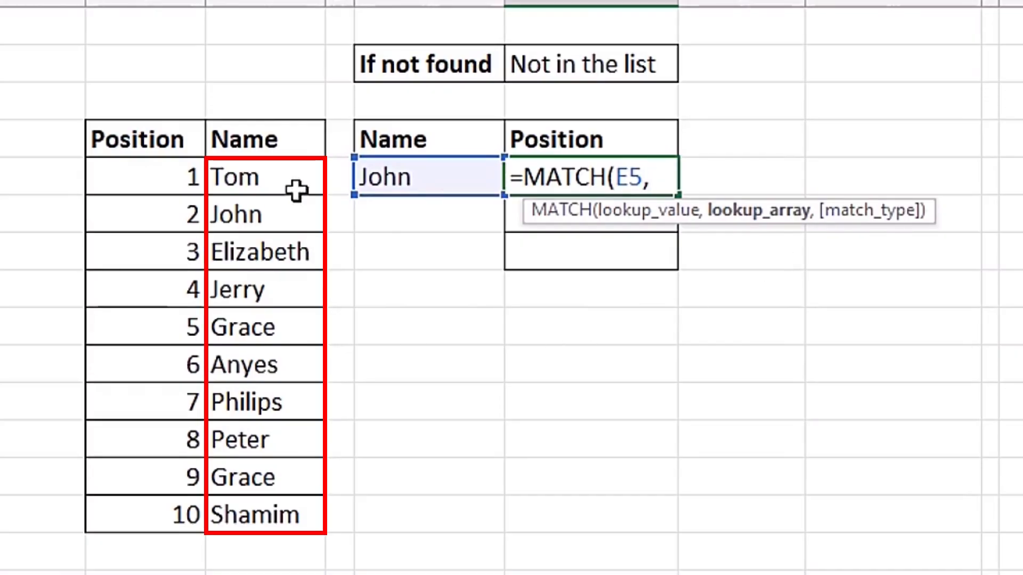
pyautogui.moveTo(296, 177); pyautogui.dragTo(300, 524)
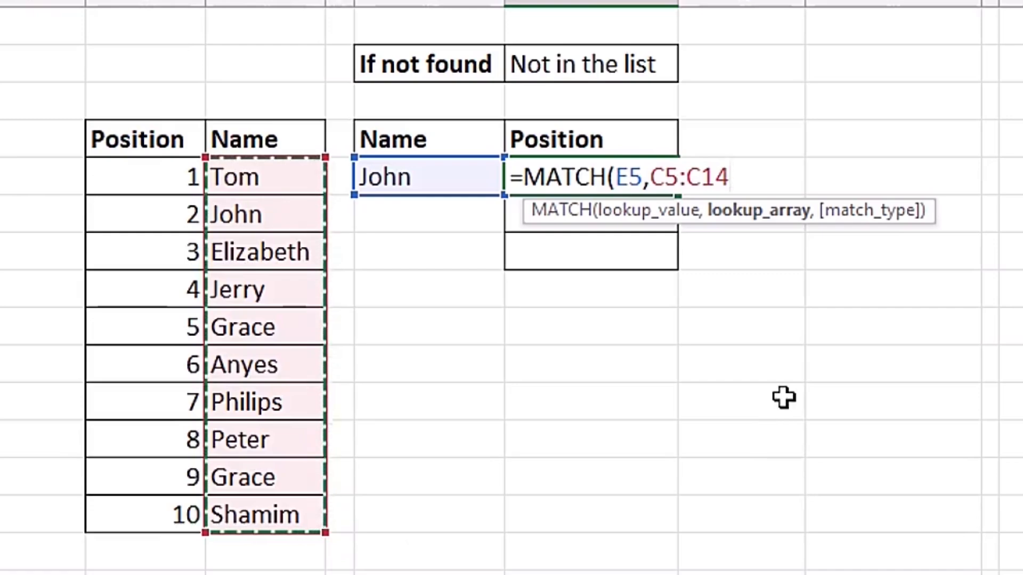
pyautogui.write(',')
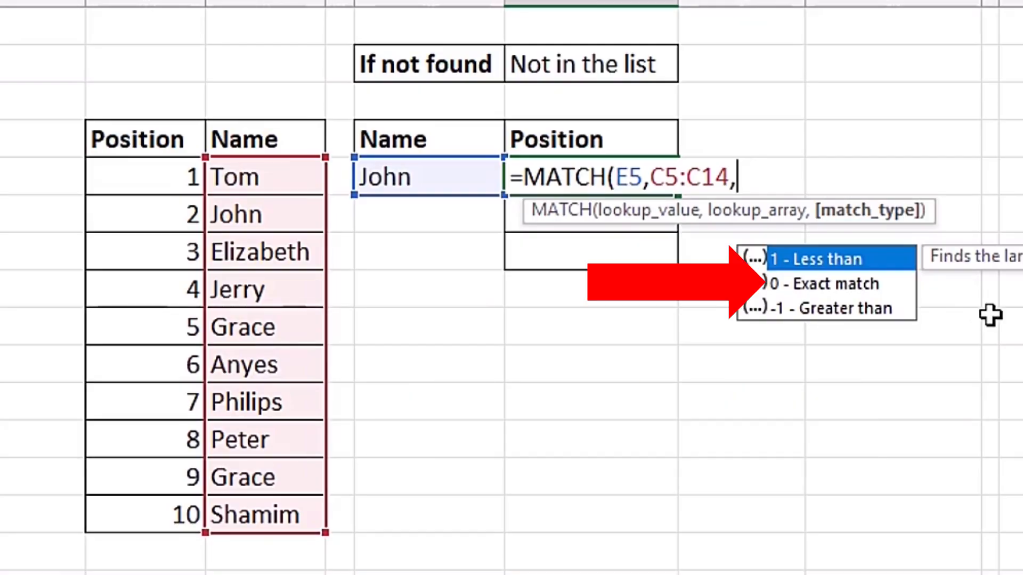
pyautogui.press('Down')
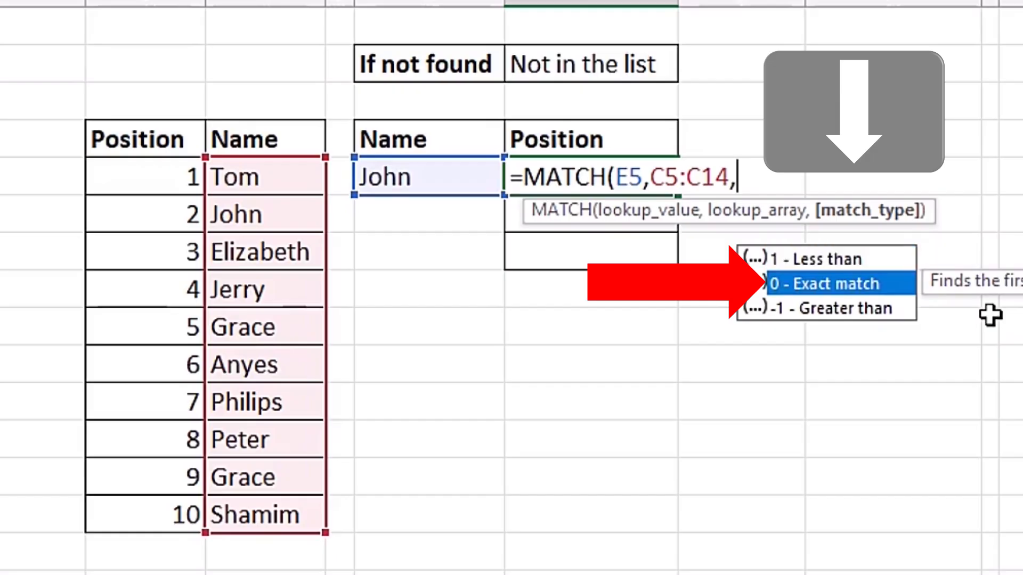
pyautogui.press('Tab')
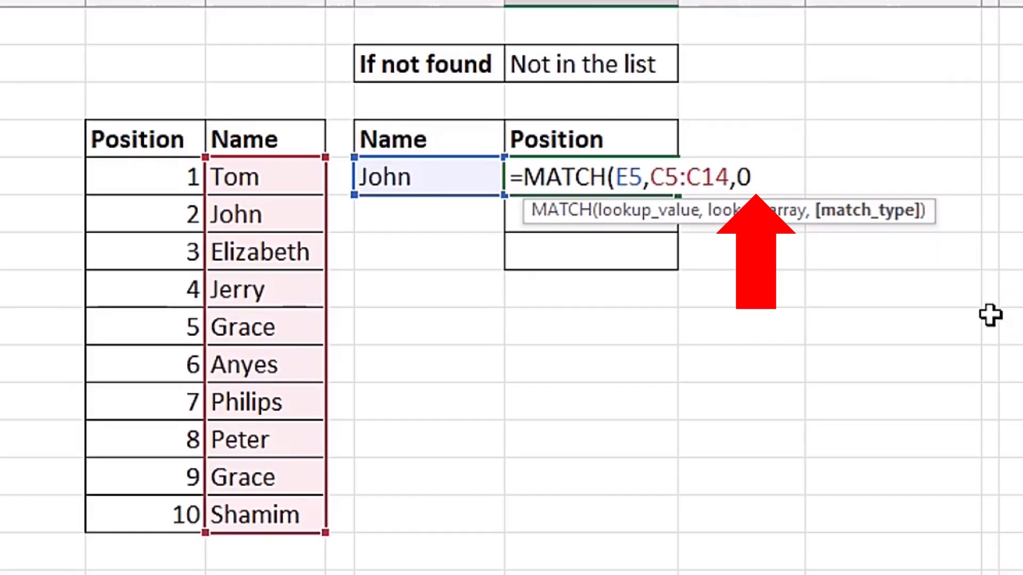
pyautogui.write(')')
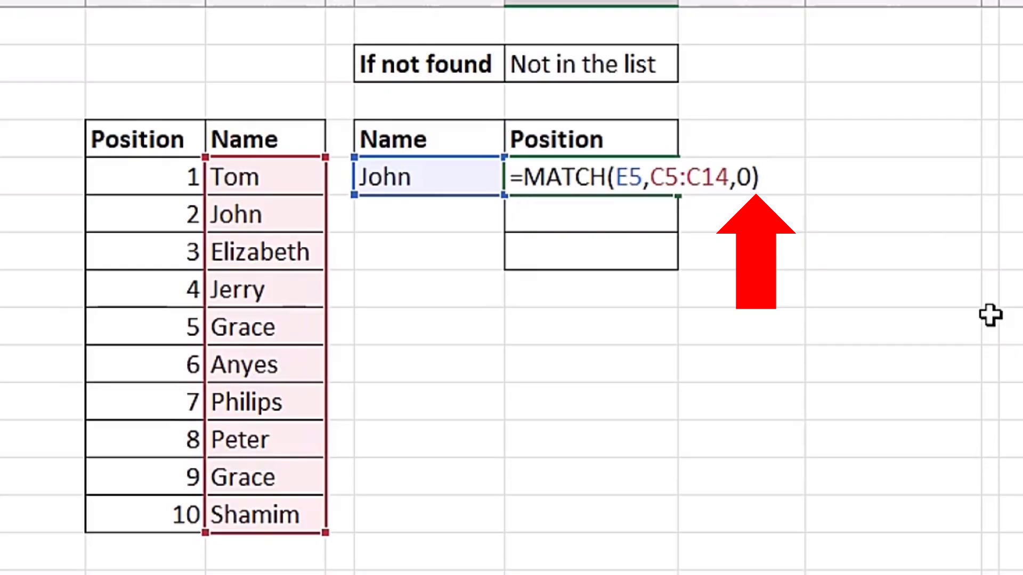
pyautogui.hotkey('ctrl', 'Return')
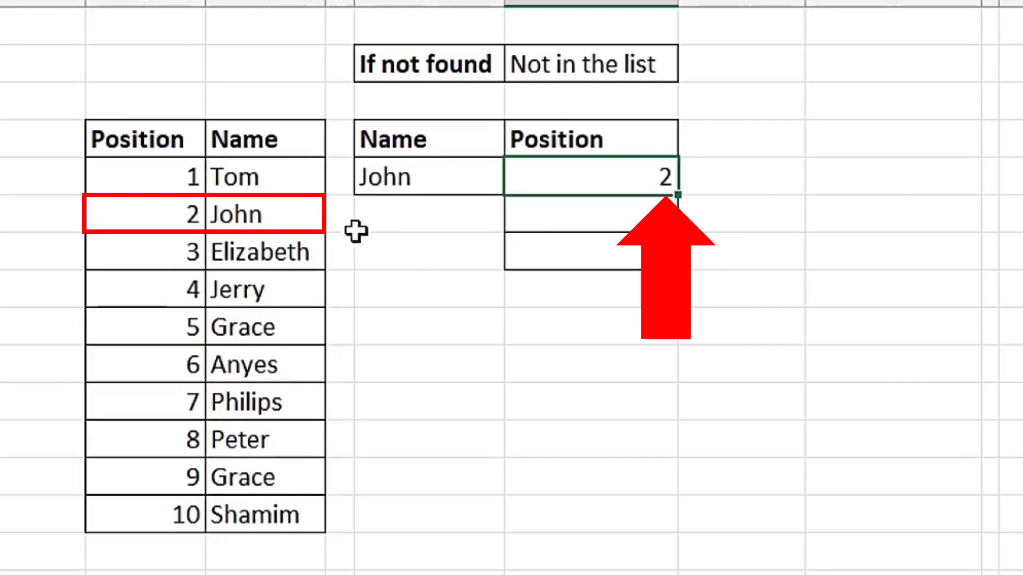
# - Test the lookup by setting E5 to the name at position 4, followed by a name missing from the list
pyautogui.click(433, 183)
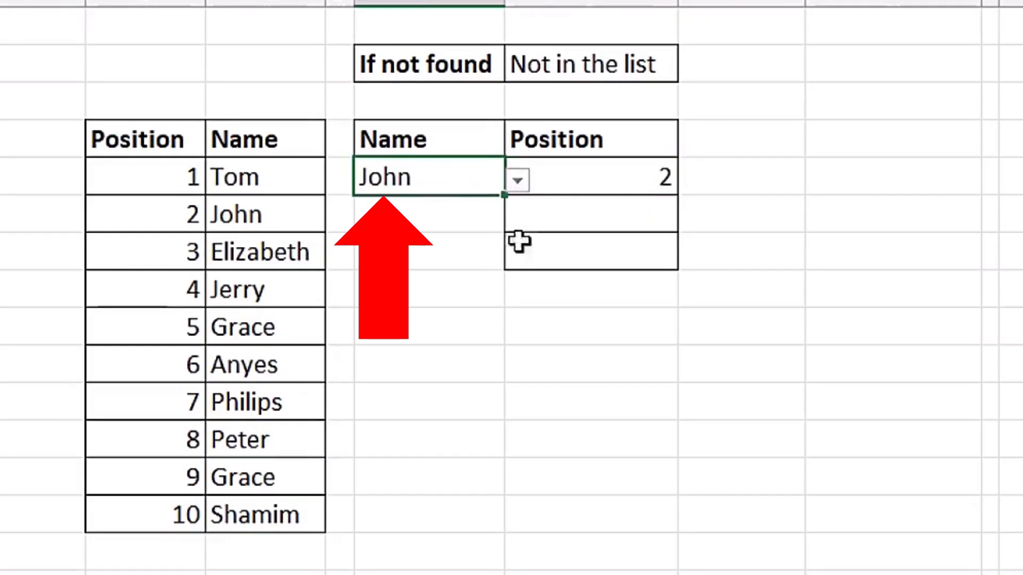
pyautogui.click(517, 180)
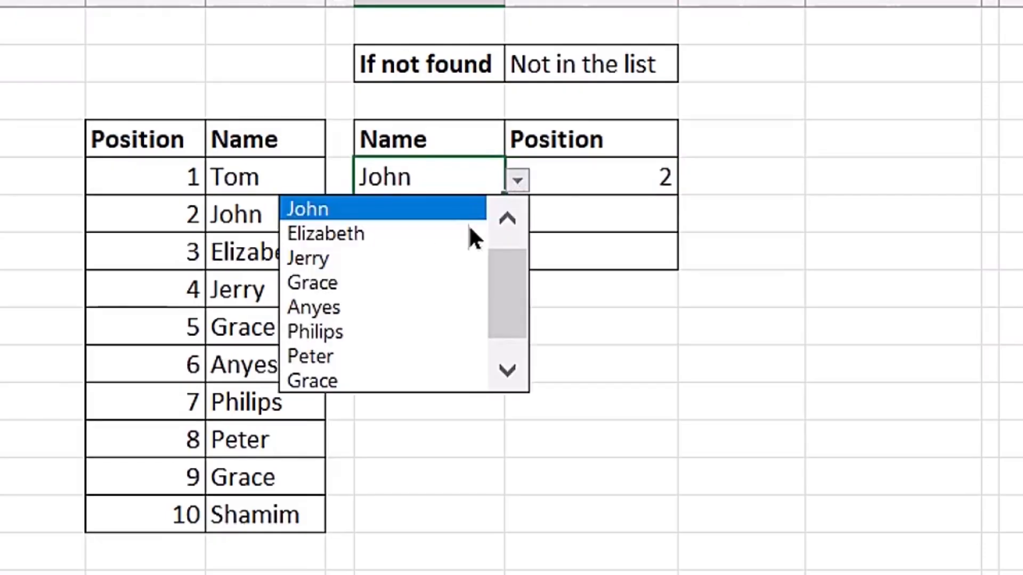
pyautogui.click(395, 257)
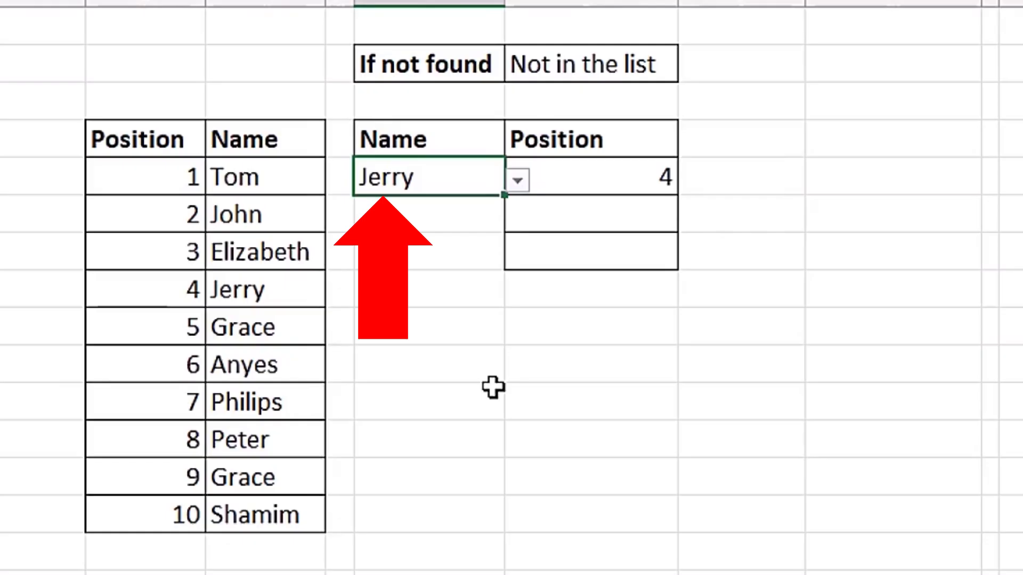
pyautogui.write('Lee')
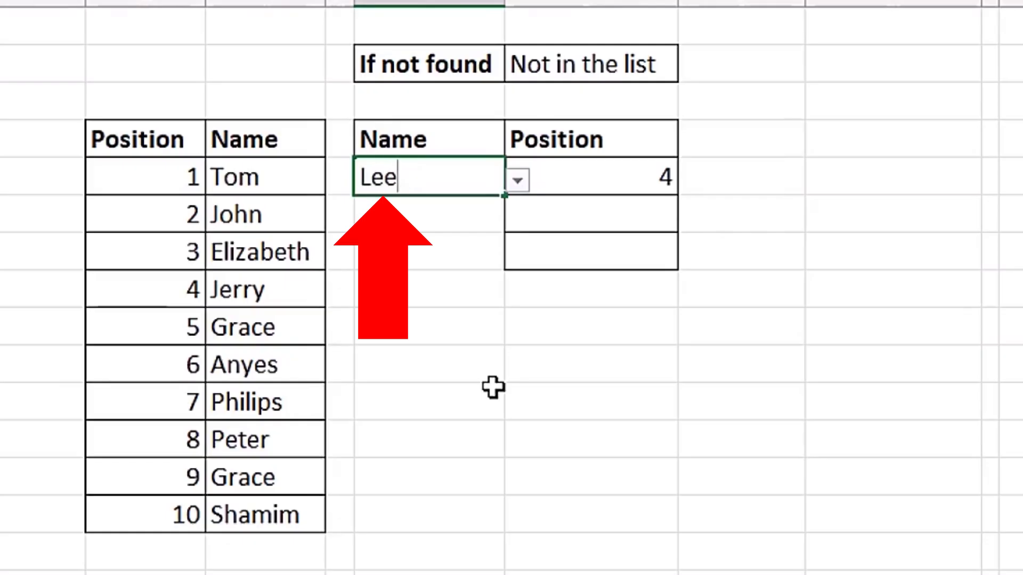
pyautogui.press('Return')
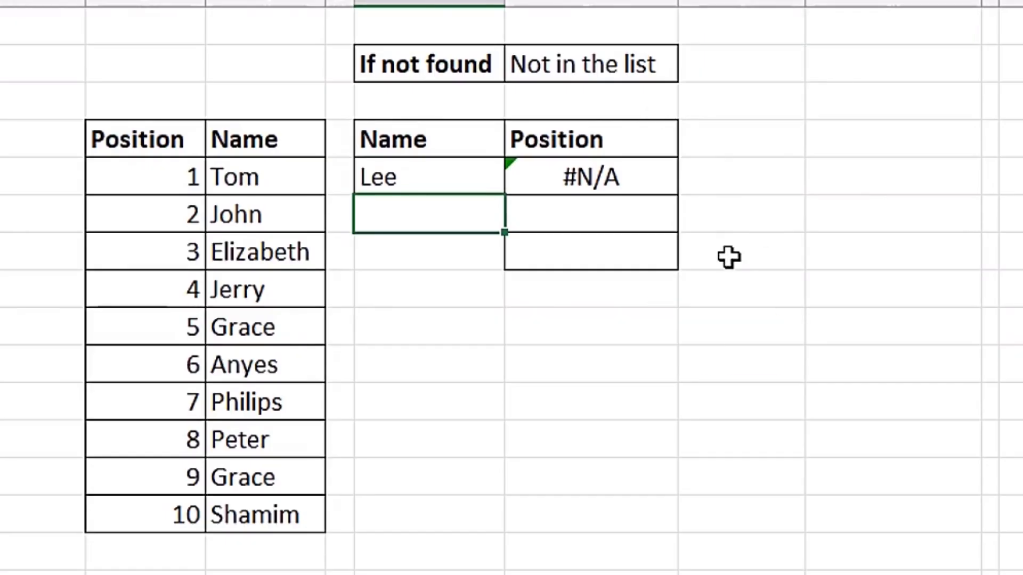
# - Edit the Position formula beside E5 to insert the IFNA function in front of MATCH
pyautogui.click(562, 177)
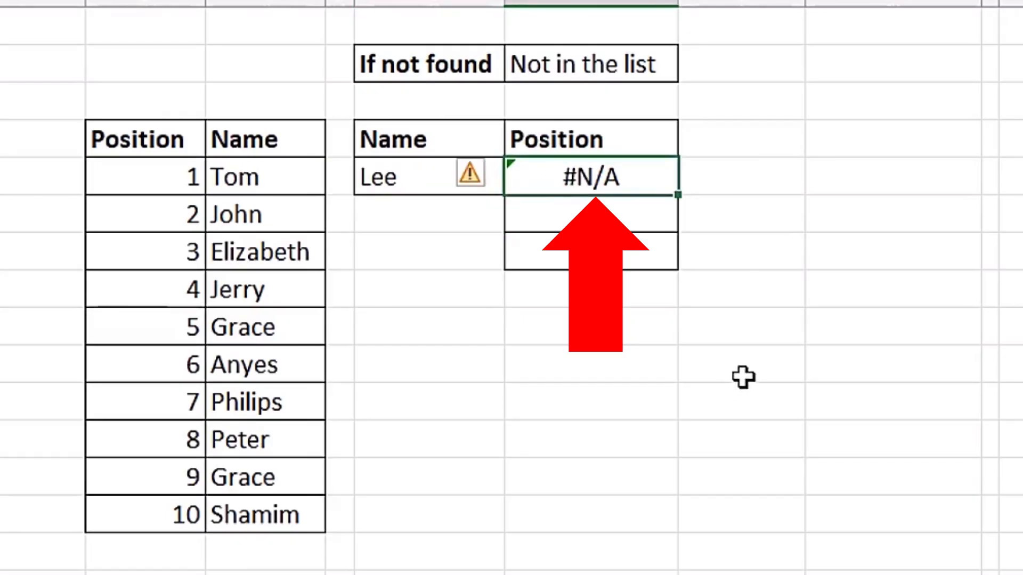
pyautogui.press('F2')
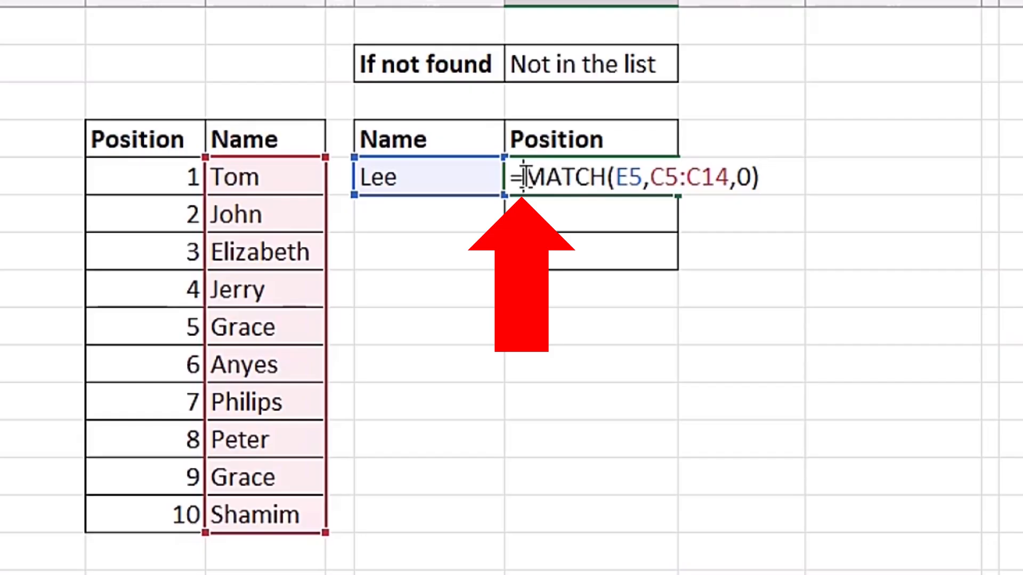
pyautogui.write('ifn')
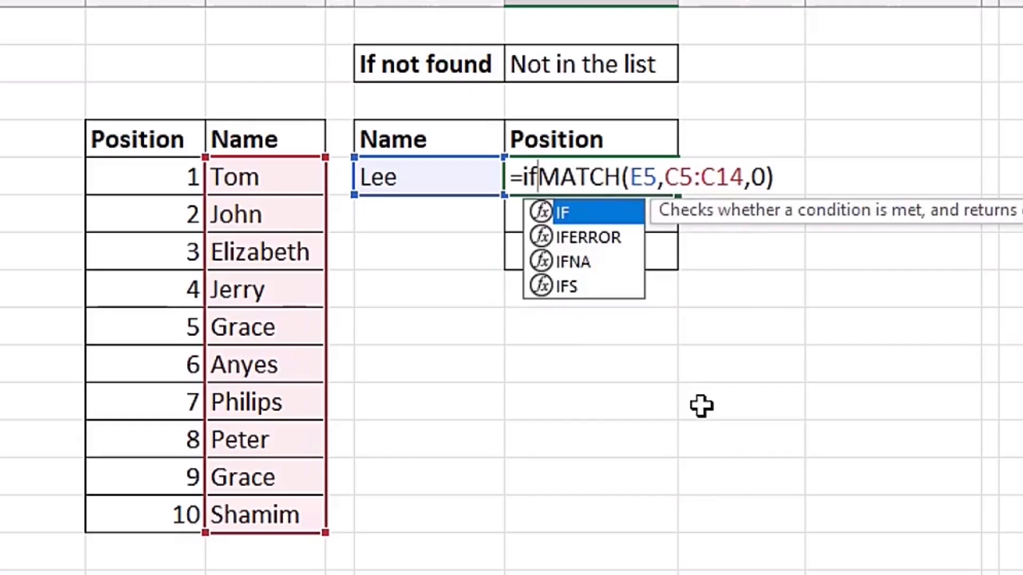
pyautogui.write('a')
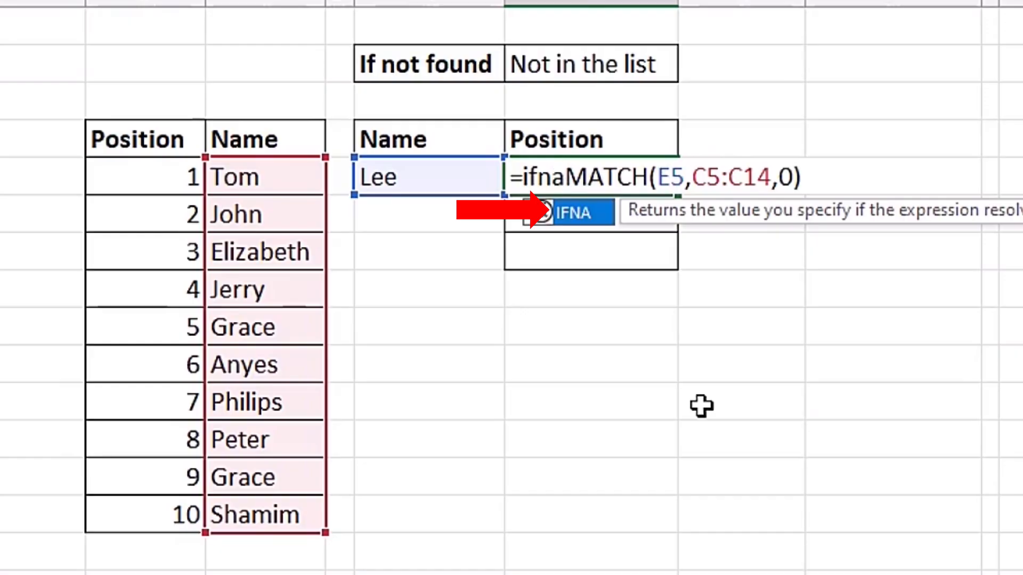
pyautogui.press('Tab')
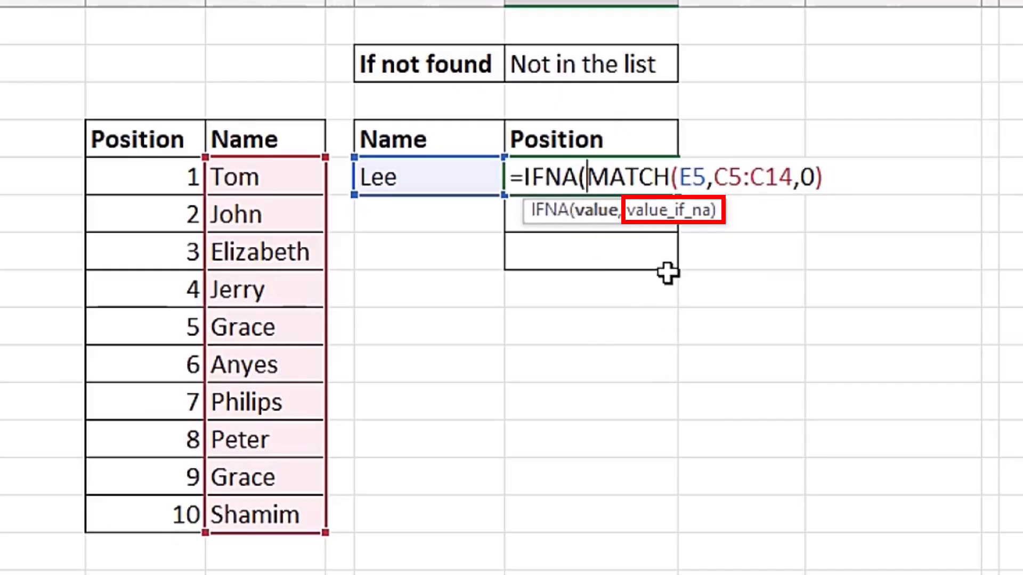
# - Complete the IFNA formula by adding "Not in the list" as its value_if_na argument after the MATCH expression
pyautogui.click(601, 221)
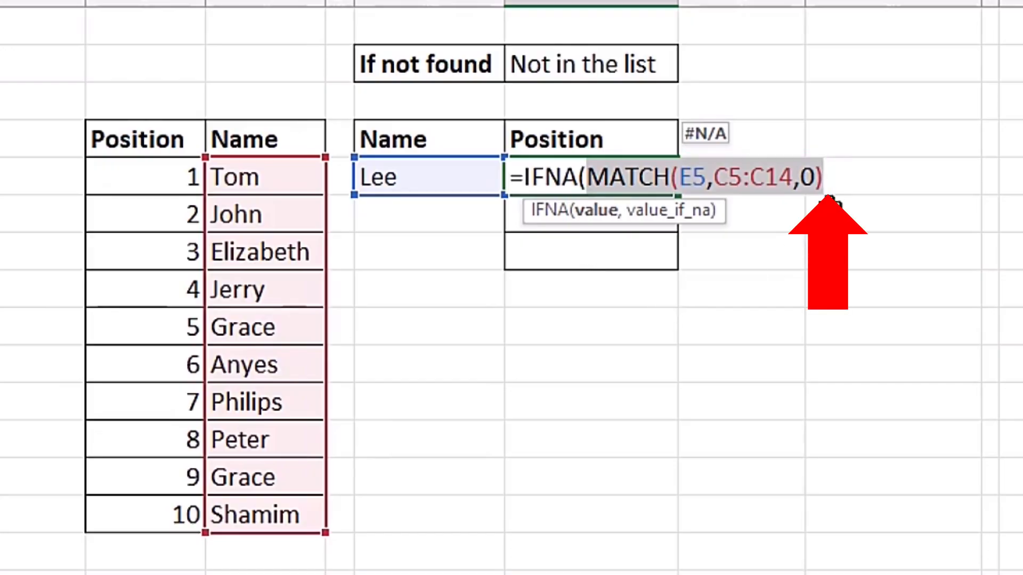
pyautogui.click(829, 181)
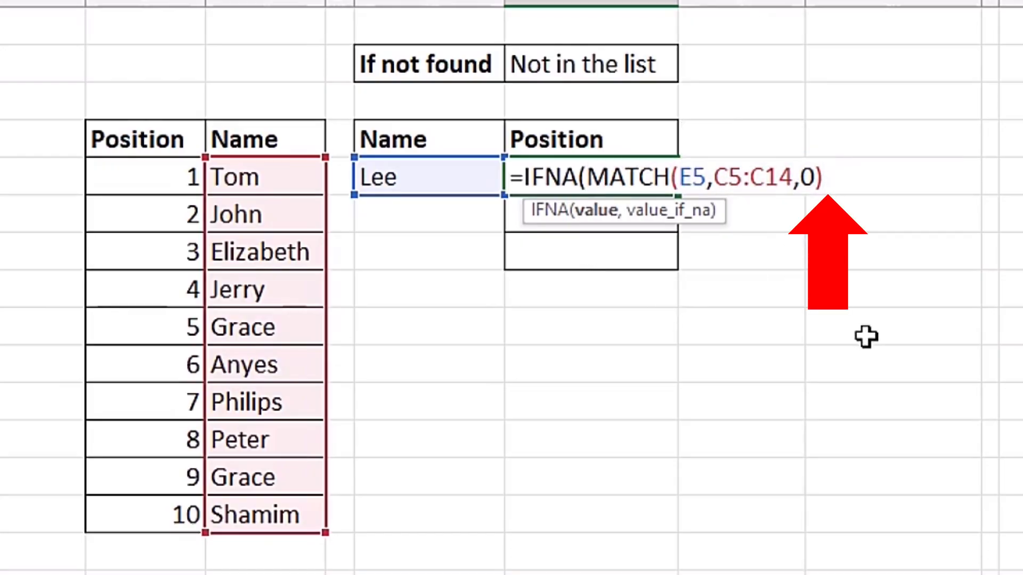
pyautogui.write(',')
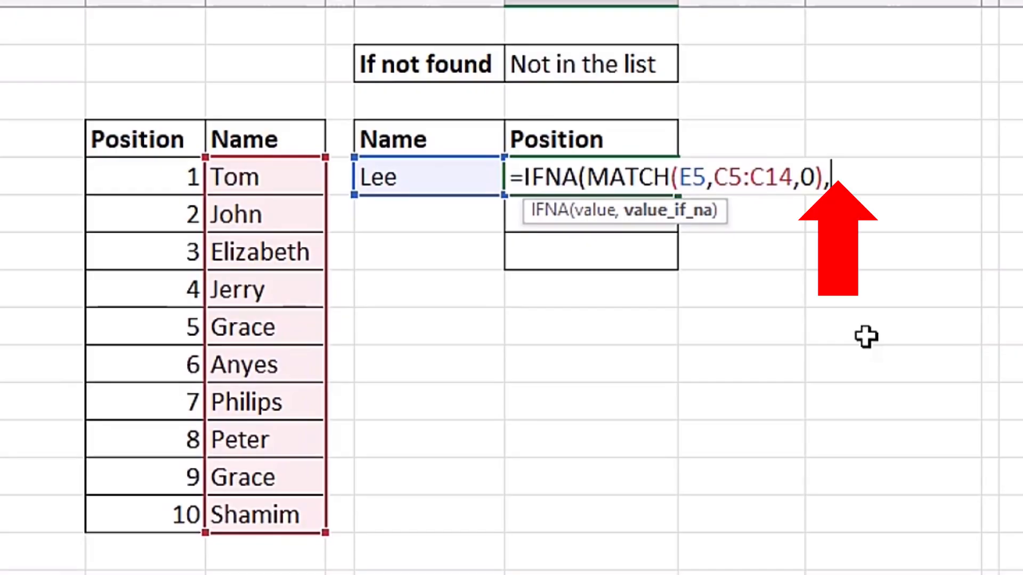
pyautogui.write('"N')
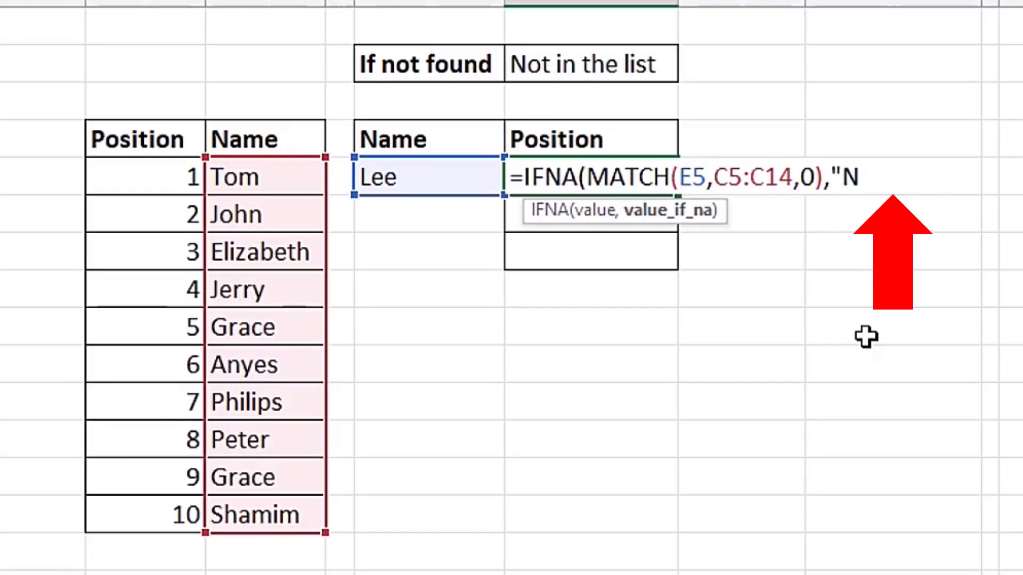
pyautogui.write('ot in the')
pyautogui.write('"')
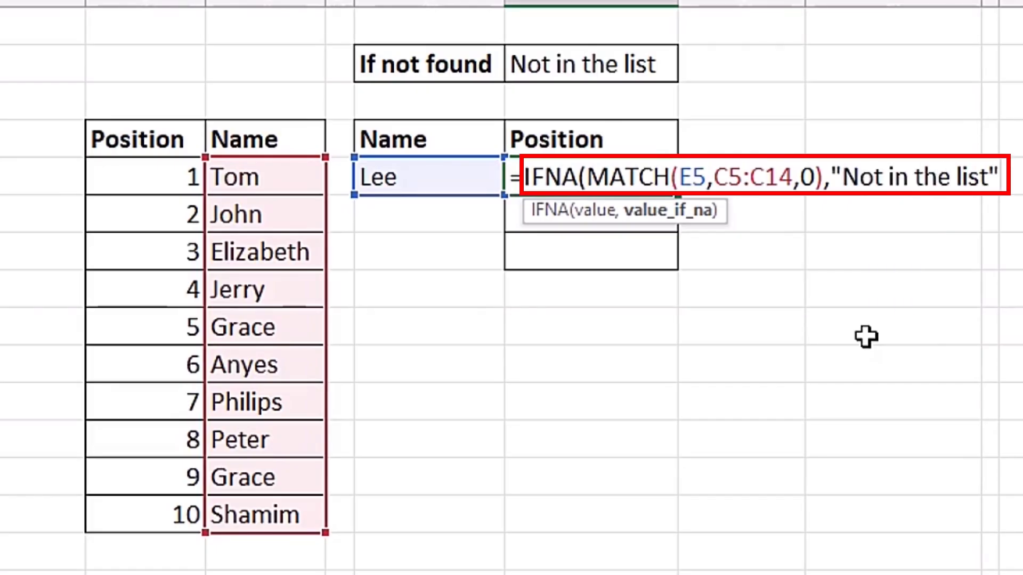
pyautogui.write(')')
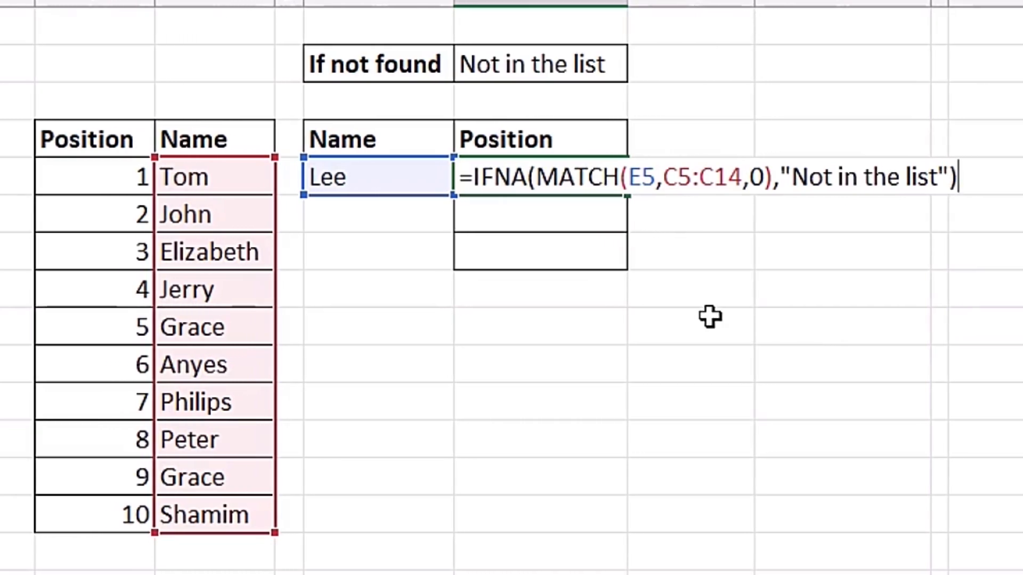
pyautogui.hotkey('ctrl', 'Return')
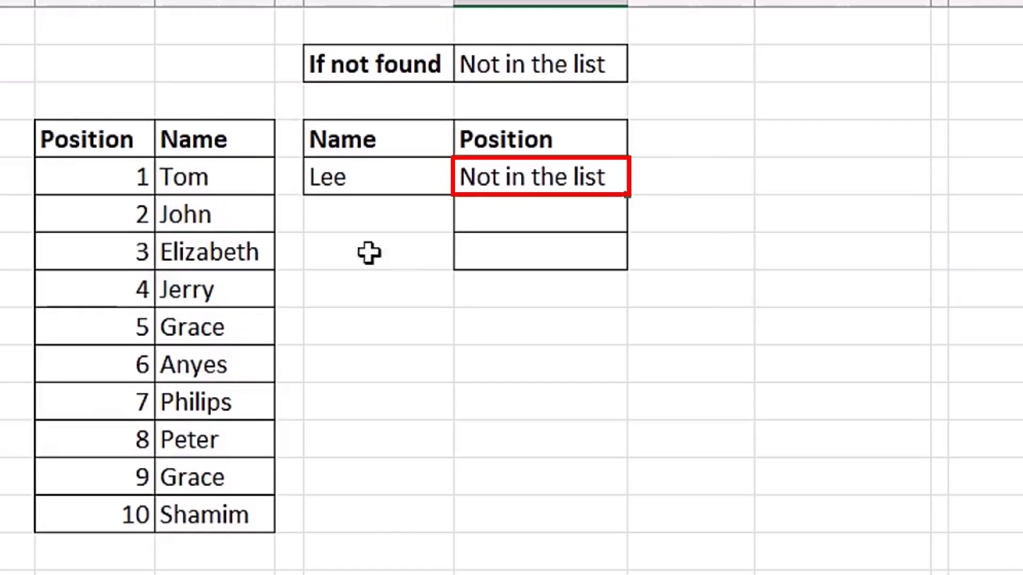
# - Test the IFNA lookup by setting E5 to the names at positions 2 and 8, followed by a name missing from the list
pyautogui.click(383, 181)
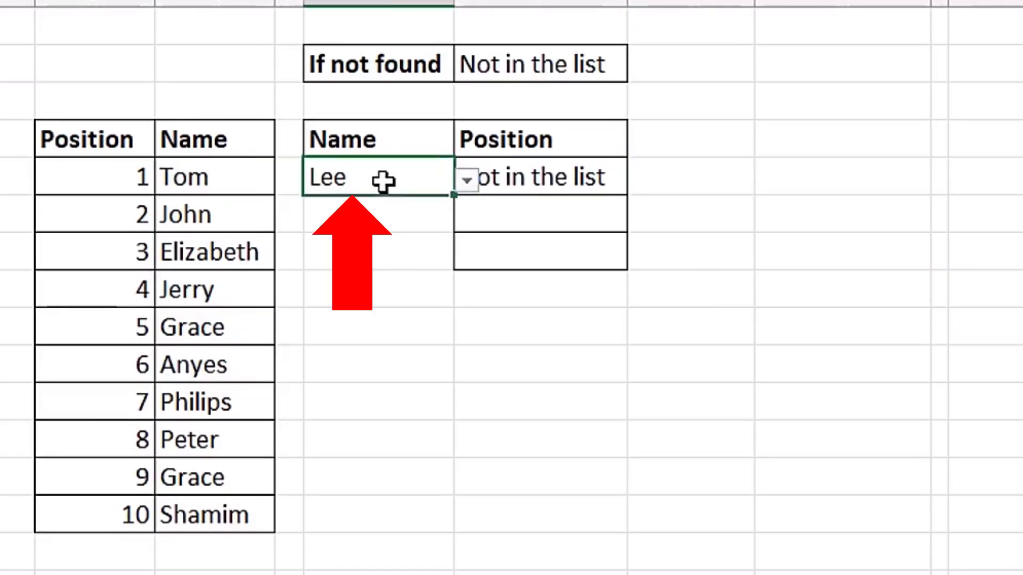
pyautogui.click(465, 182)
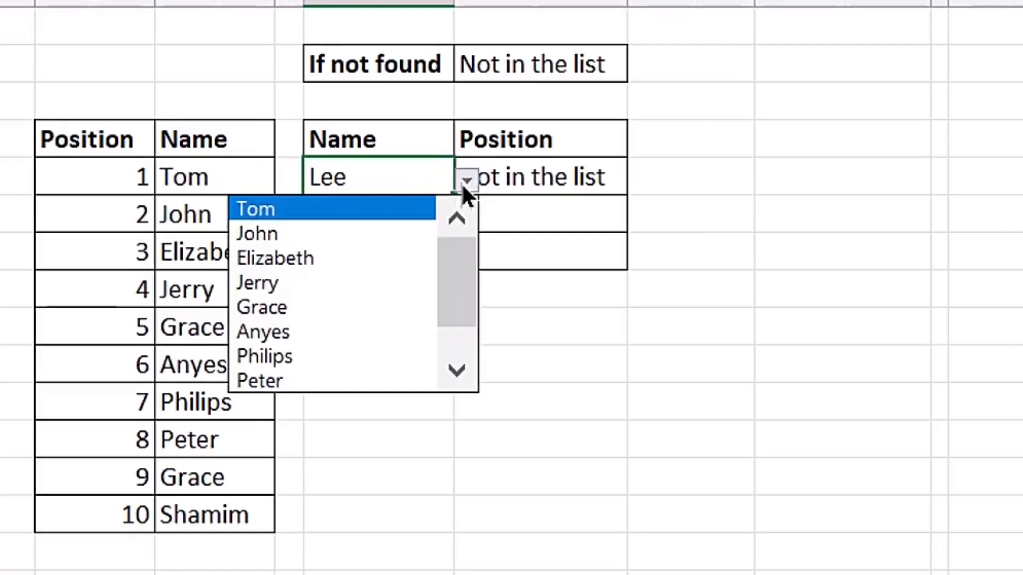
pyautogui.click(363, 229)
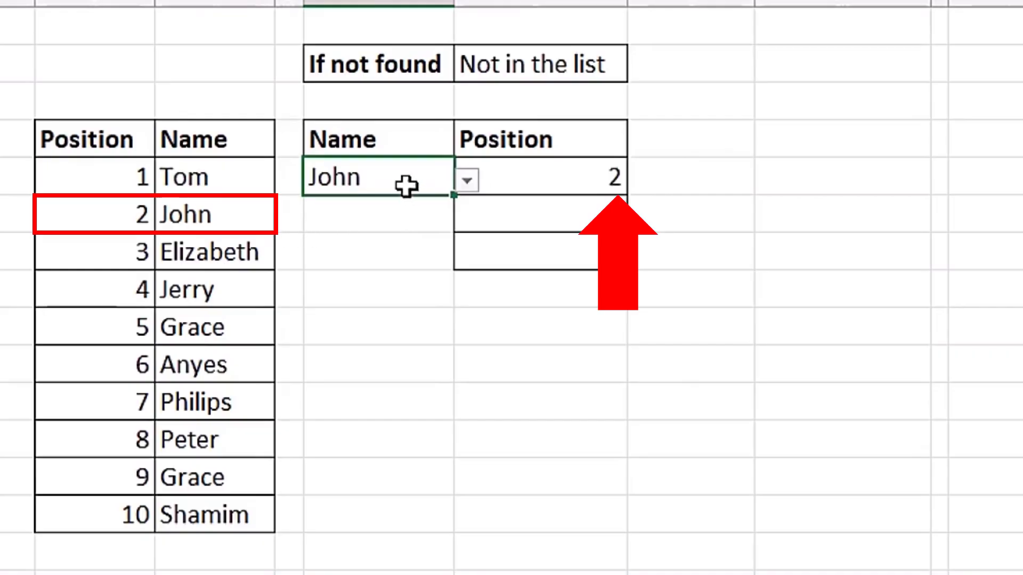
pyautogui.click(462, 187)
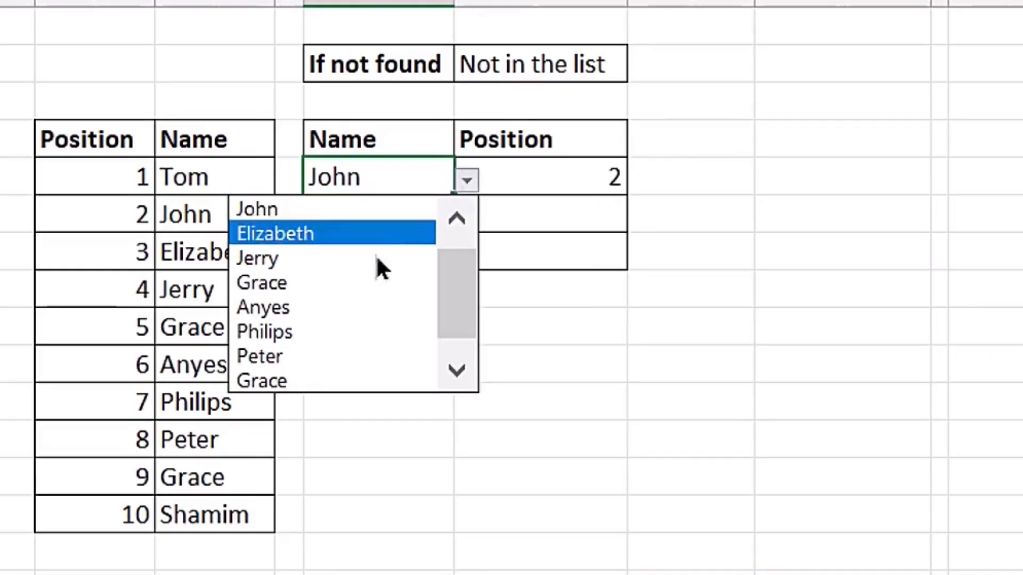
pyautogui.click(324, 356)
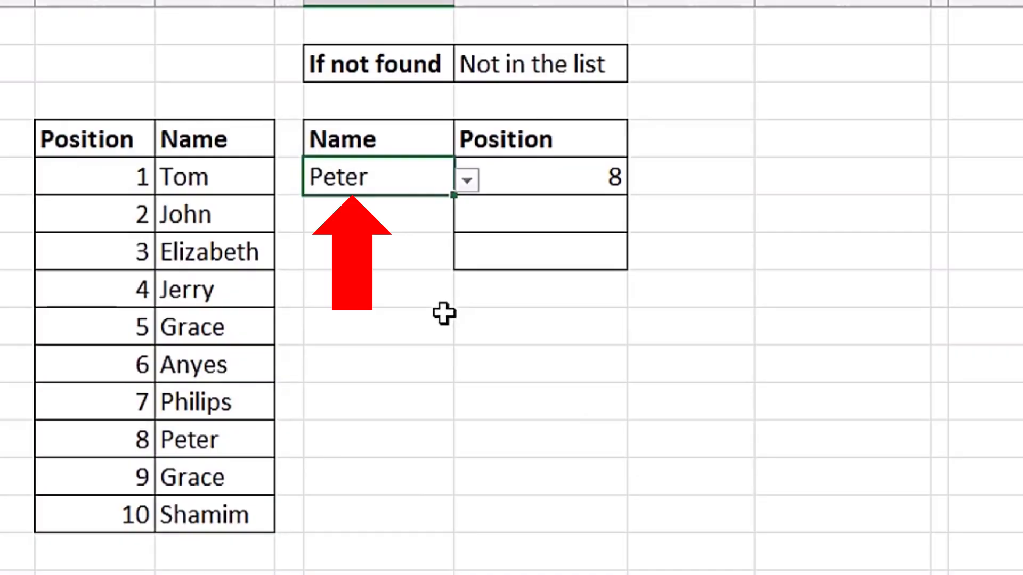
pyautogui.write('Mark')
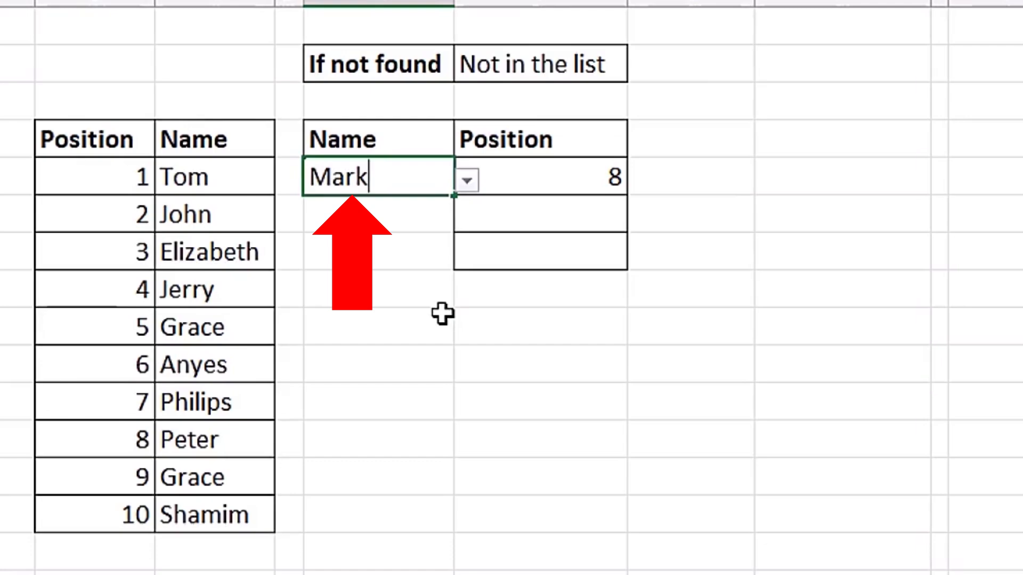
pyautogui.press('Return')
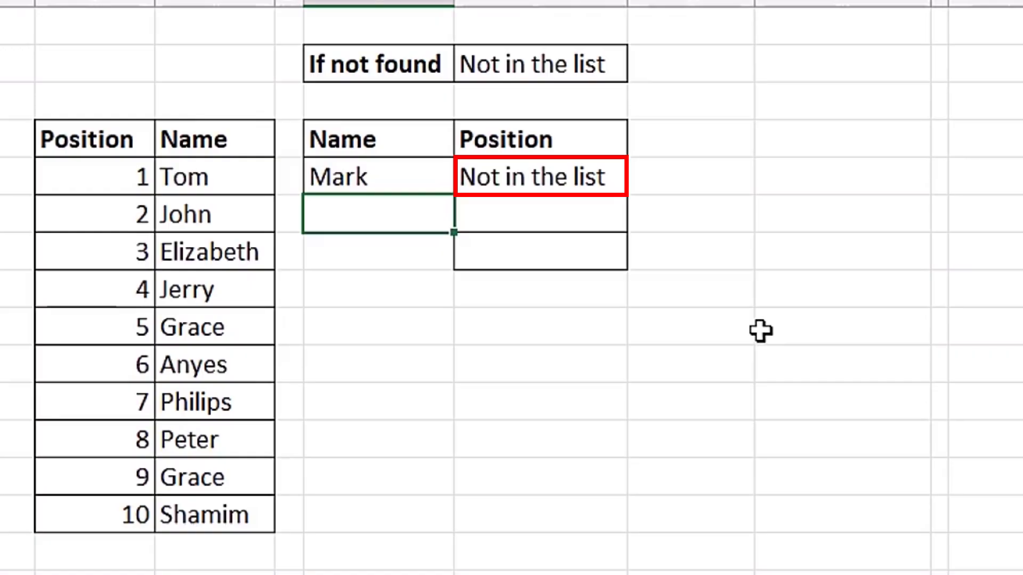
# - Start a MATCH formula in the second Position cell, F6, with E5 as the lookup value
pyautogui.press('Up')
pyautogui.press('Right')
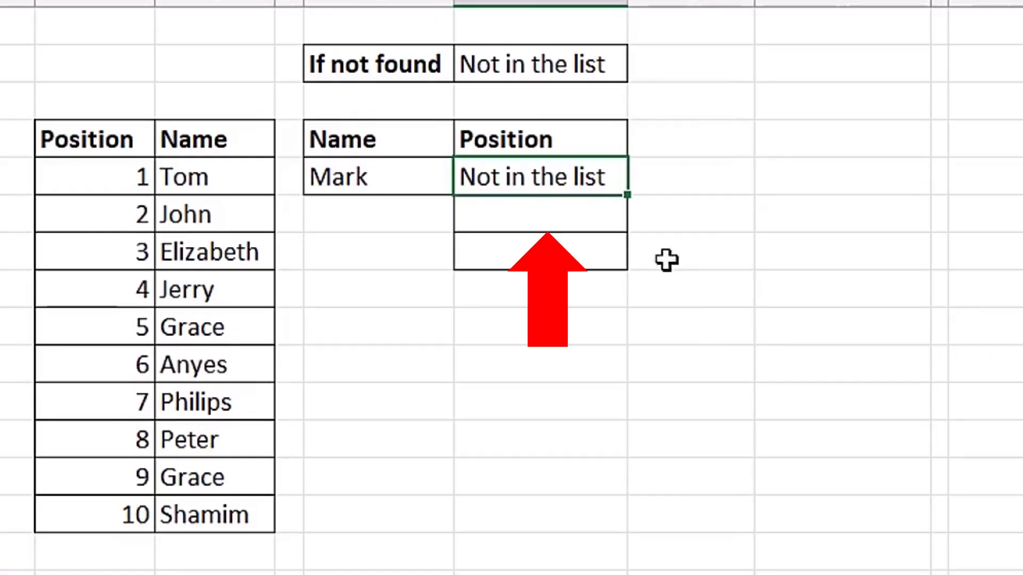
pyautogui.click(584, 216)
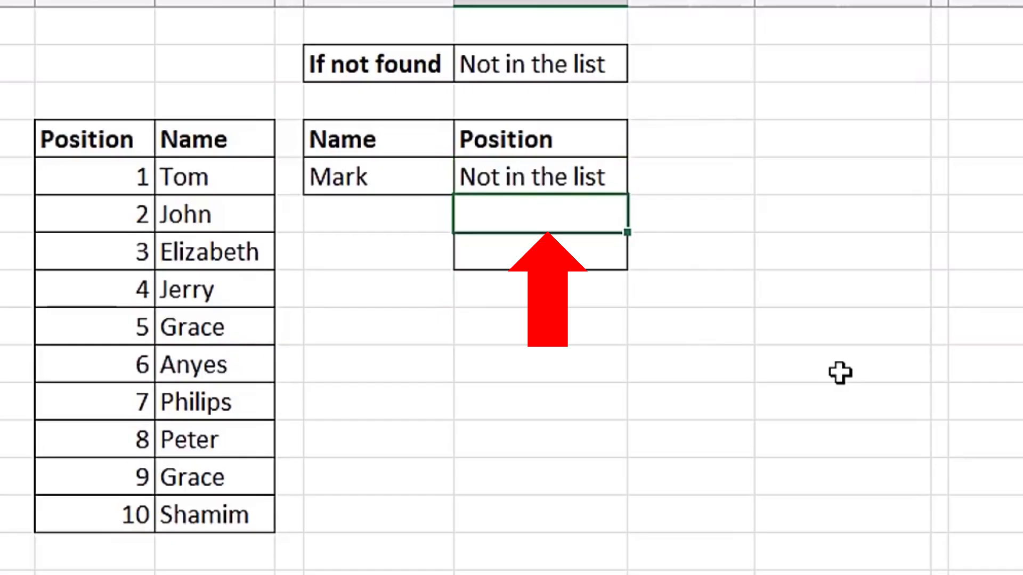
pyautogui.write('=matc')
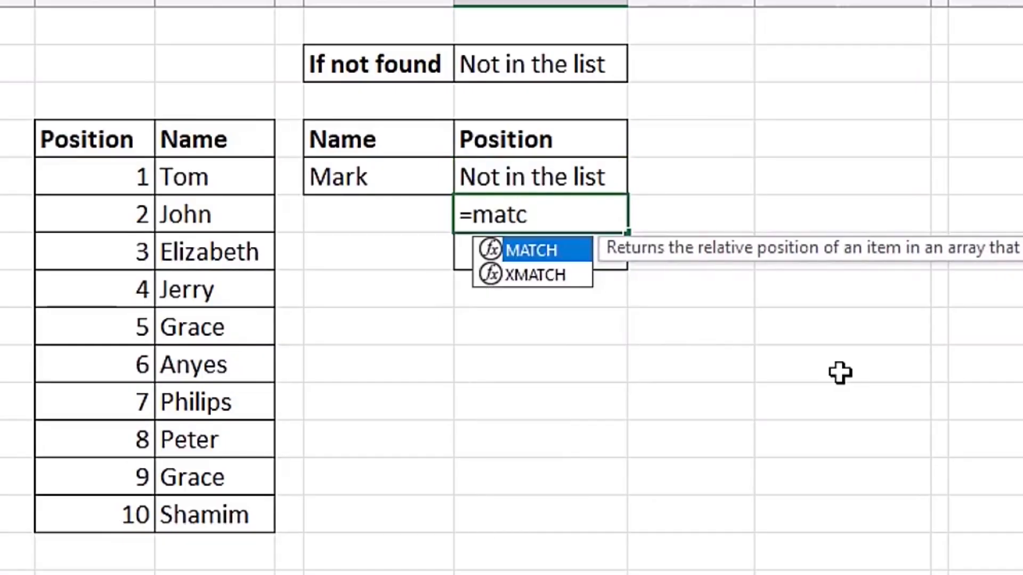
pyautogui.press('Tab')
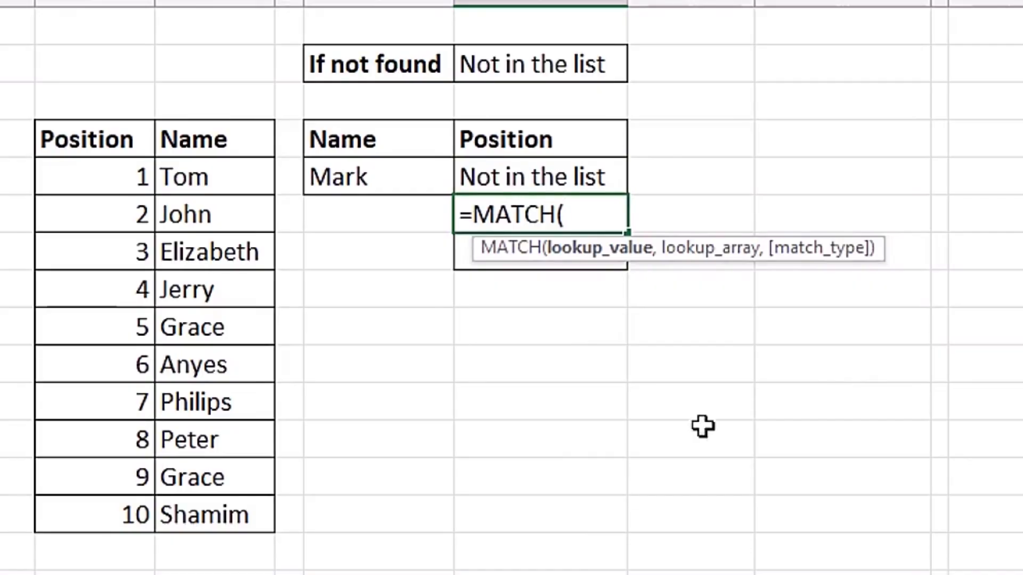
pyautogui.click(405, 180)
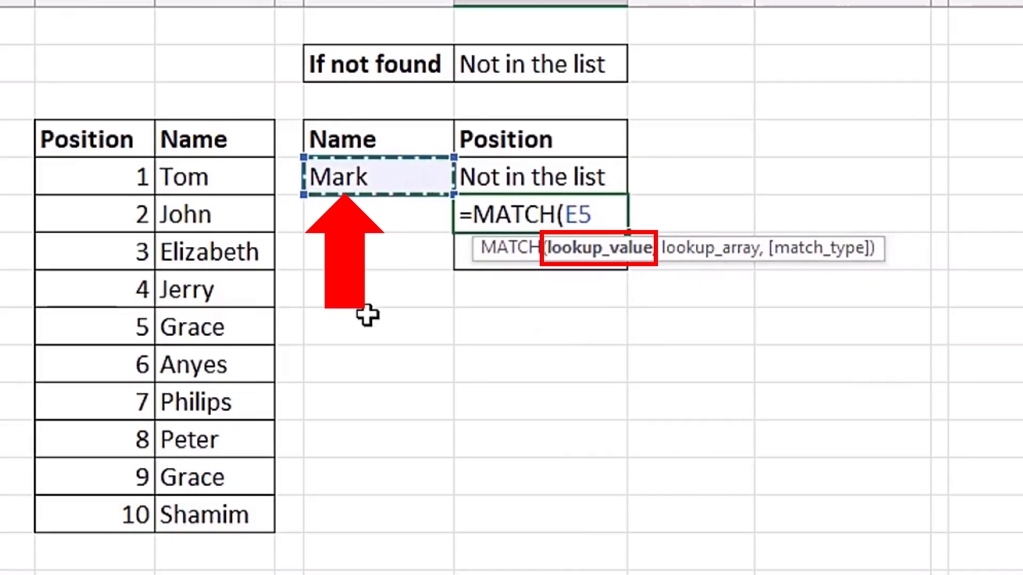
pyautogui.write(',')
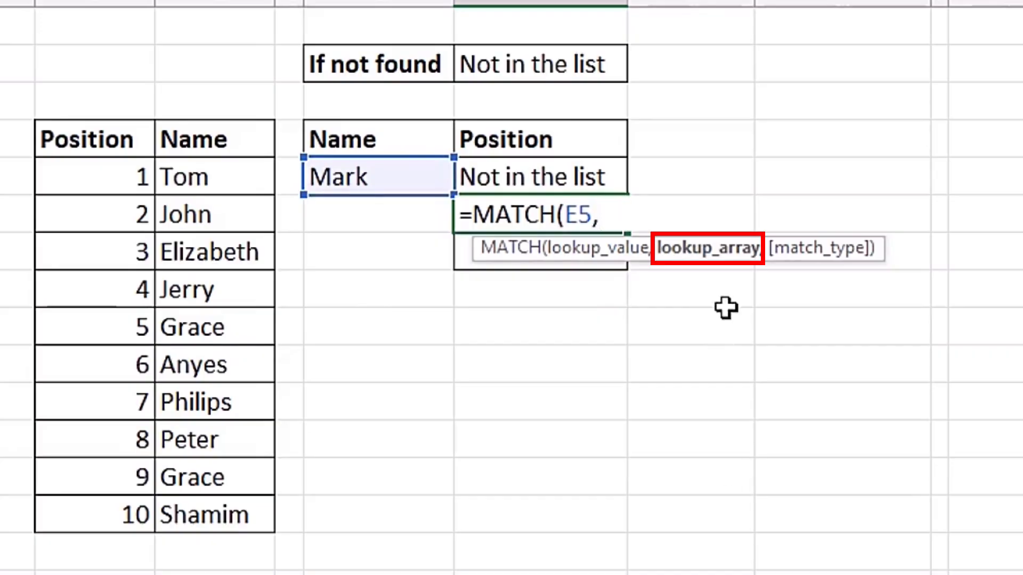
# - Complete the F6 MATCH formula with lookup array C5:C14 and match type 0 for an exact match
pyautogui.moveTo(241, 190); pyautogui.dragTo(221, 512)
pyautogui.write(',')
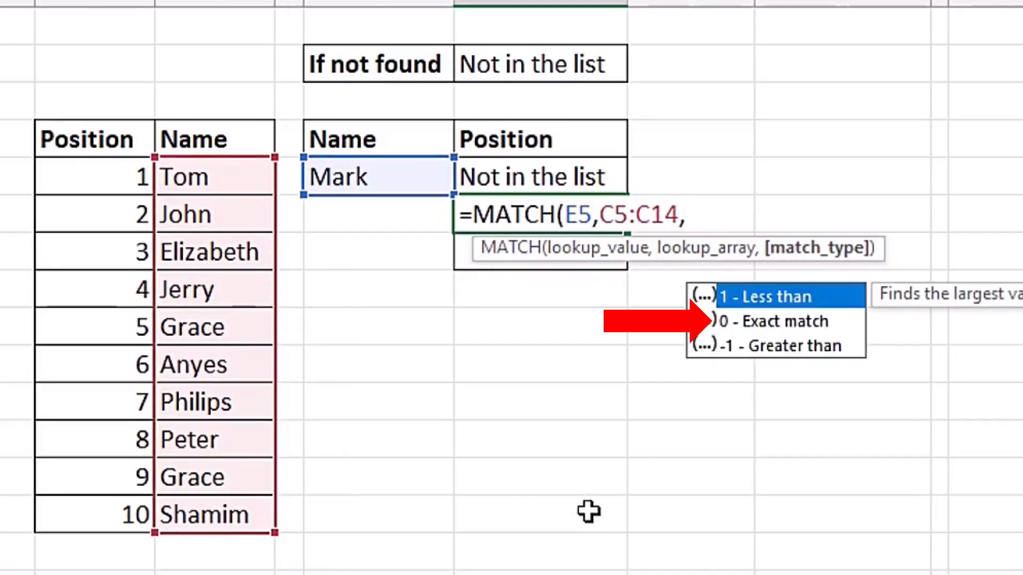
pyautogui.press('Down')
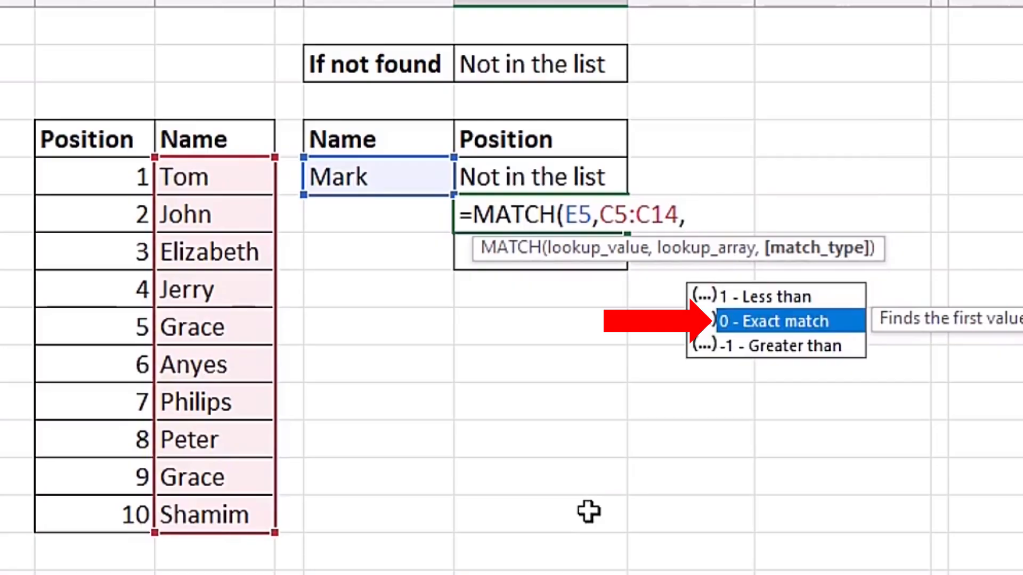
pyautogui.press('Tab')
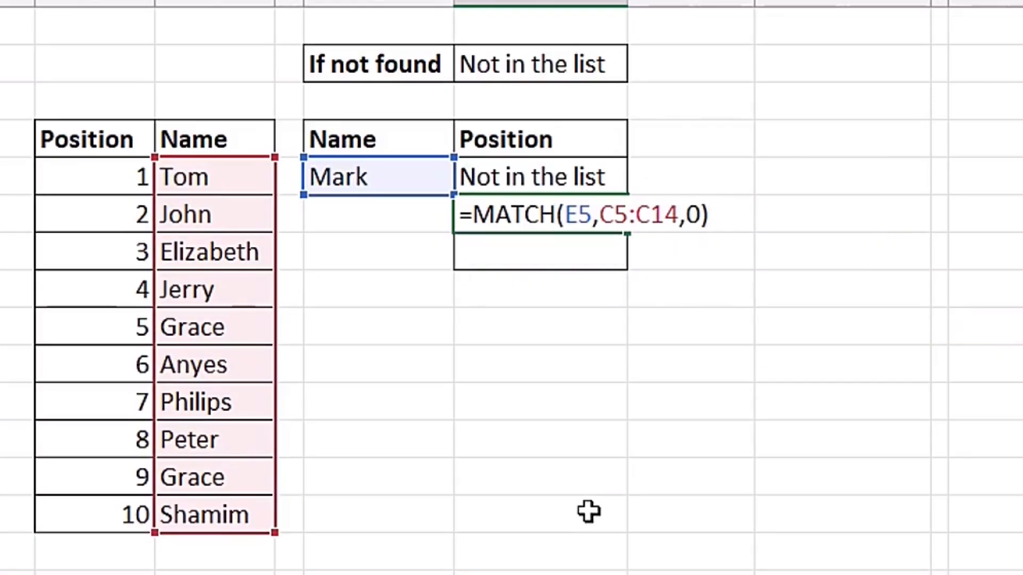
pyautogui.write(')')
pyautogui.hotkey('ctrl', 'Return')
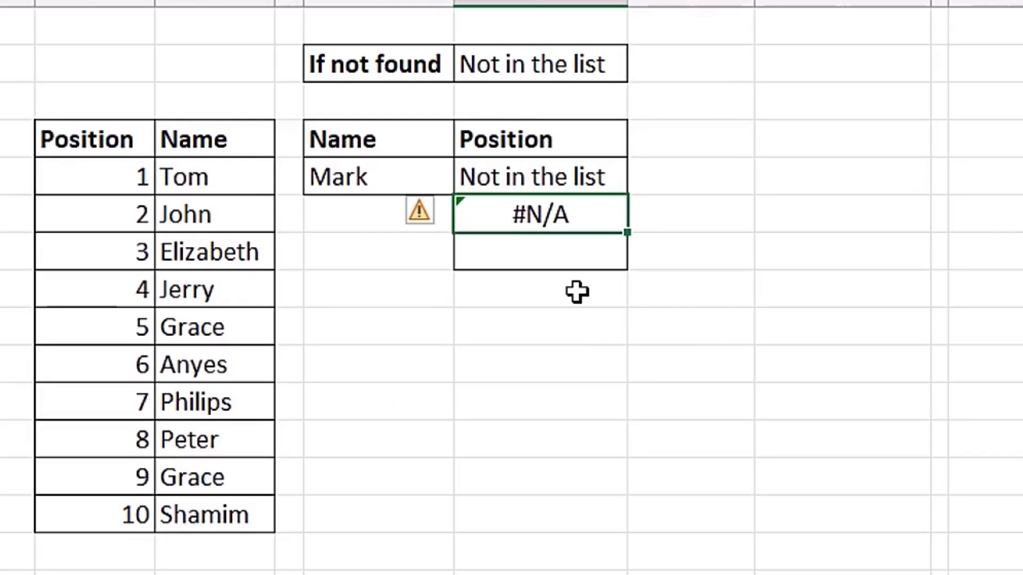
# - Edit the F6 formula to insert the IFERROR function in front of MATCH
pyautogui.press('F2')
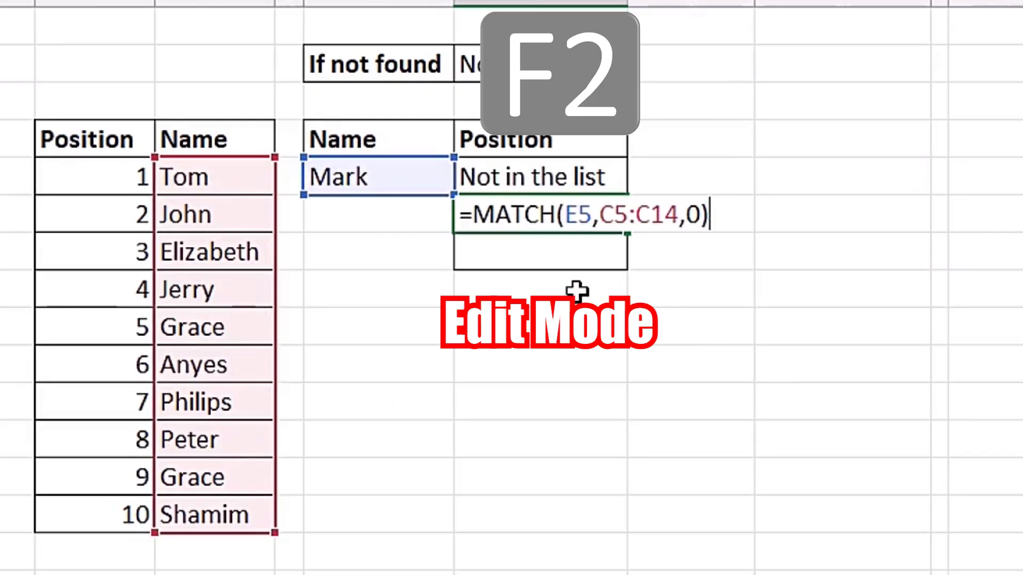
pyautogui.click(473, 213)
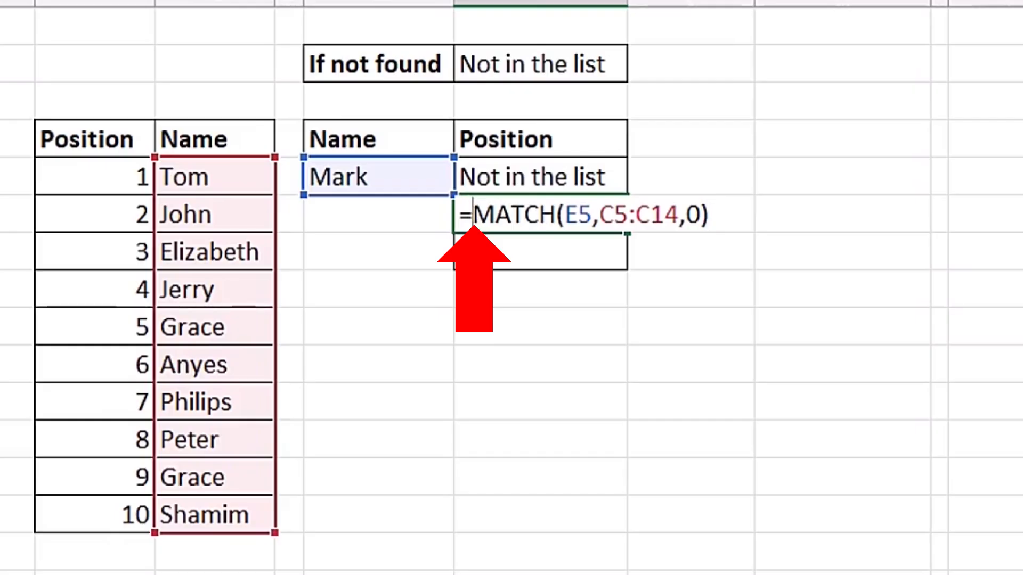
pyautogui.write('ifee')
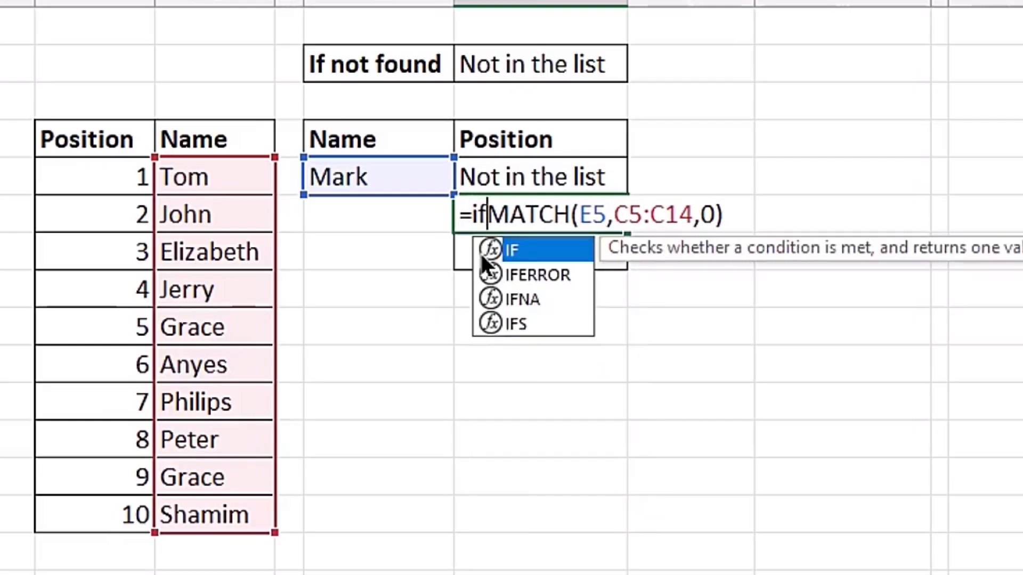
pyautogui.press('BackSpace')
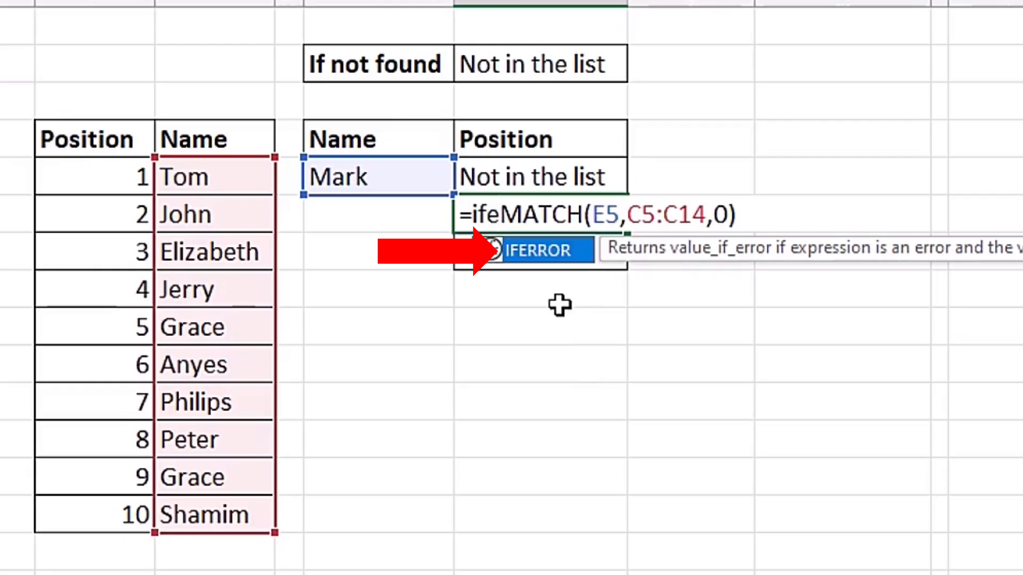
pyautogui.press('Tab')
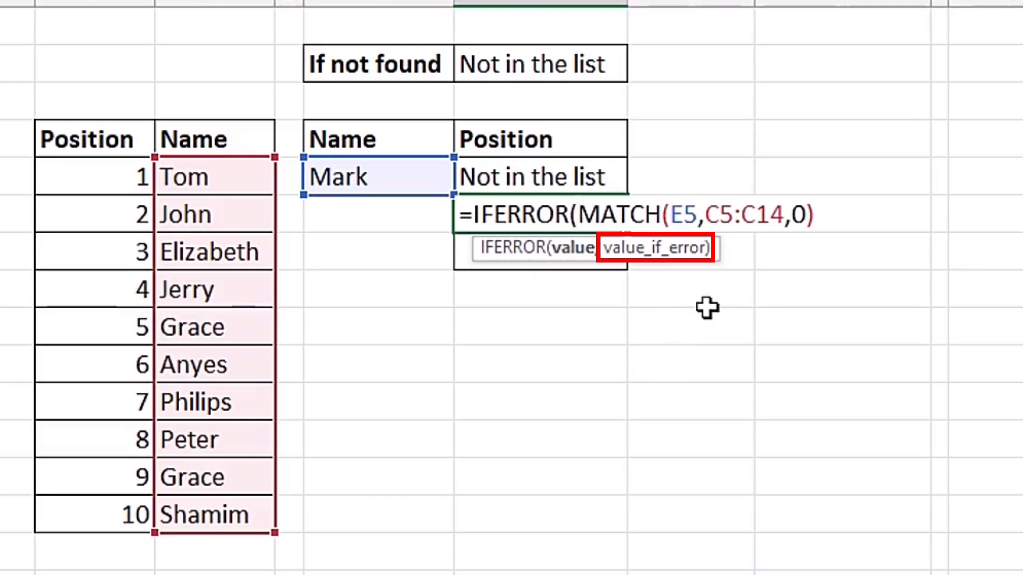
# - Complete the IFERROR formula in F6 by adding "Not in the list" as its value_if_error argument after the MATCH expression
pyautogui.click(582, 254)
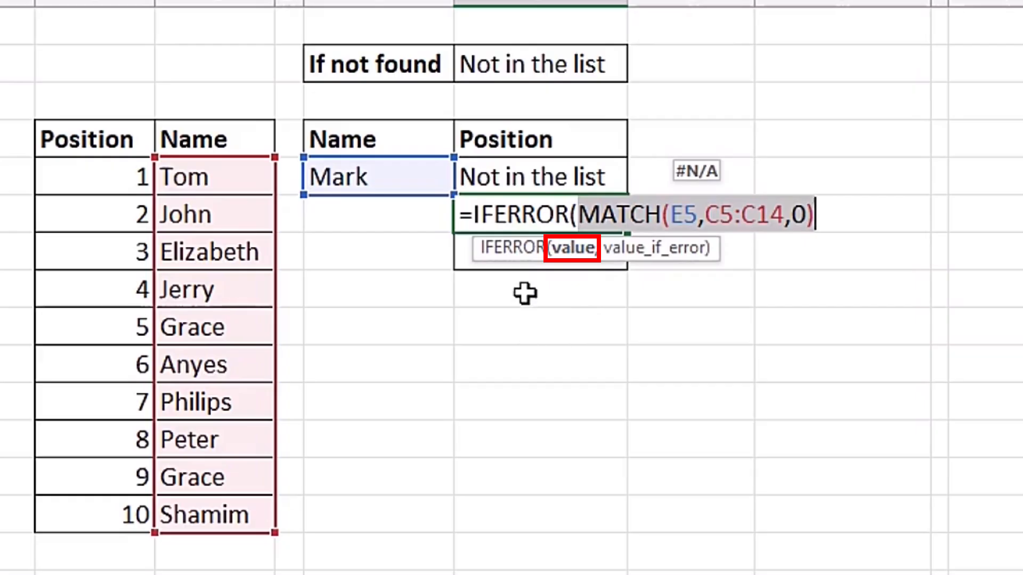
pyautogui.click(824, 217)
pyautogui.write(',')
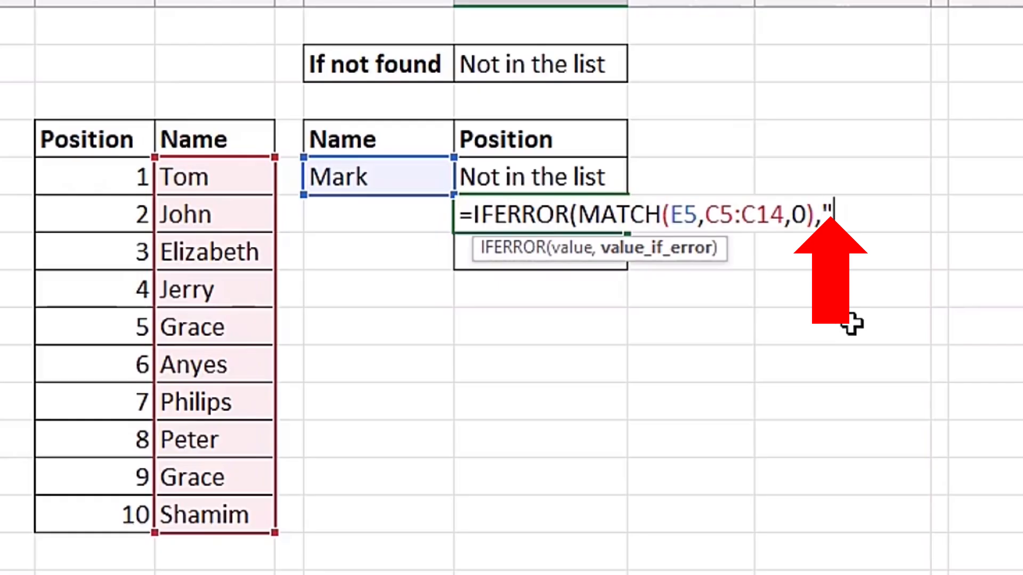
pyautogui.write('Not in the list")')
pyautogui.hotkey('ctrl', 'Return')
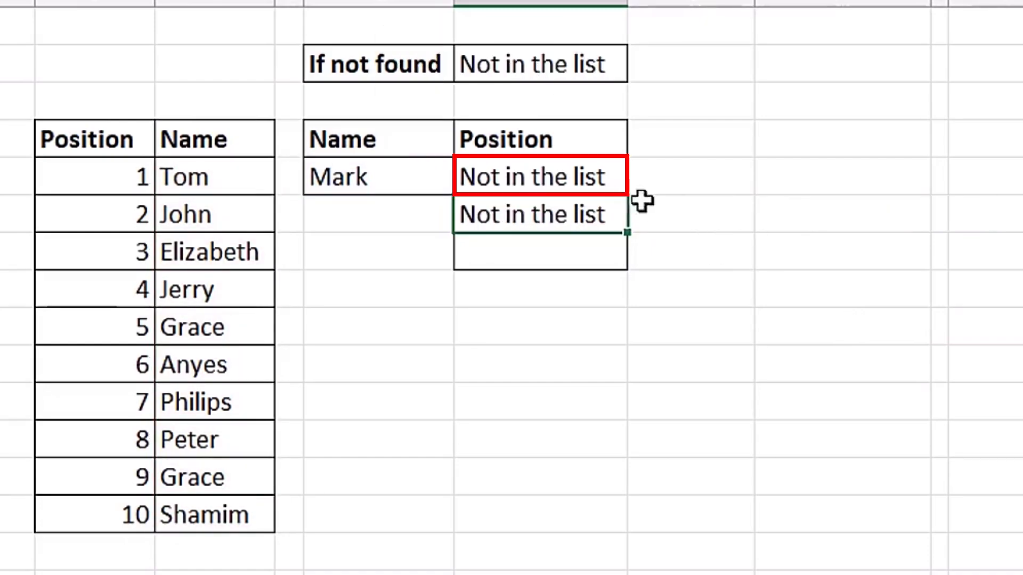
# - Set E5 to the name at position 6 and compare the IFNA formula in F5 with the IFERROR formula in F6
pyautogui.click(393, 177)
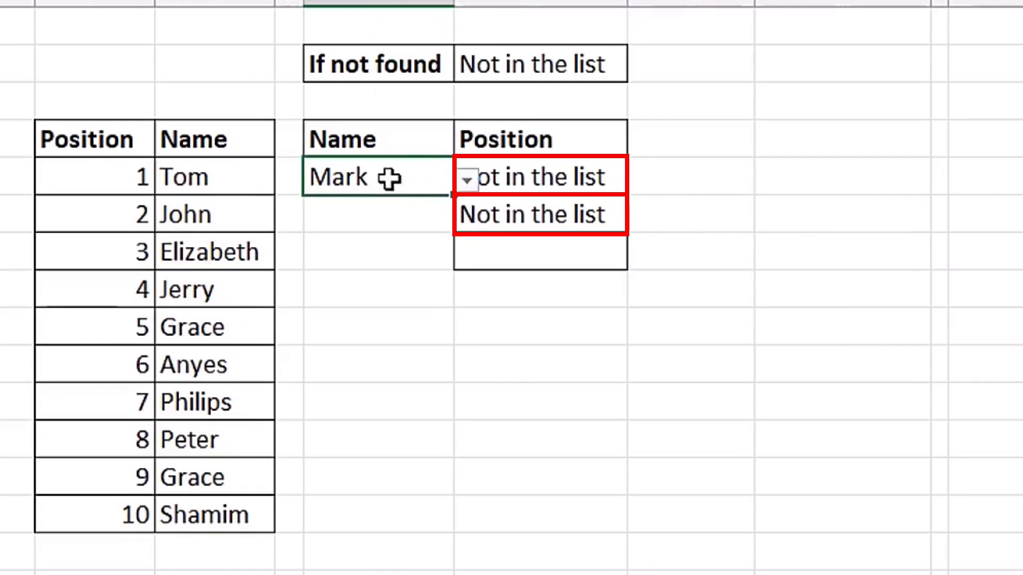
pyautogui.click(467, 181)
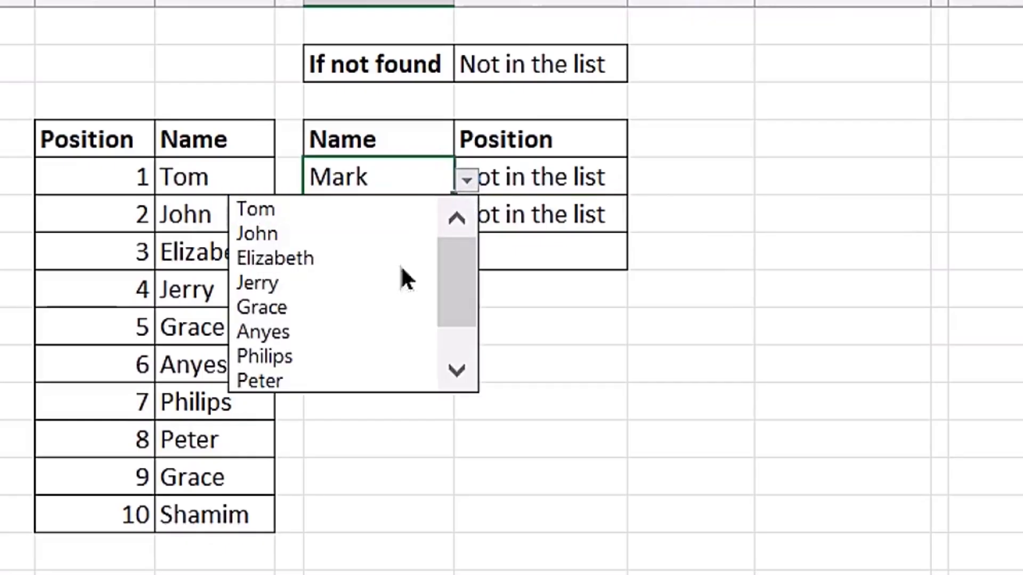
pyautogui.click(329, 334)
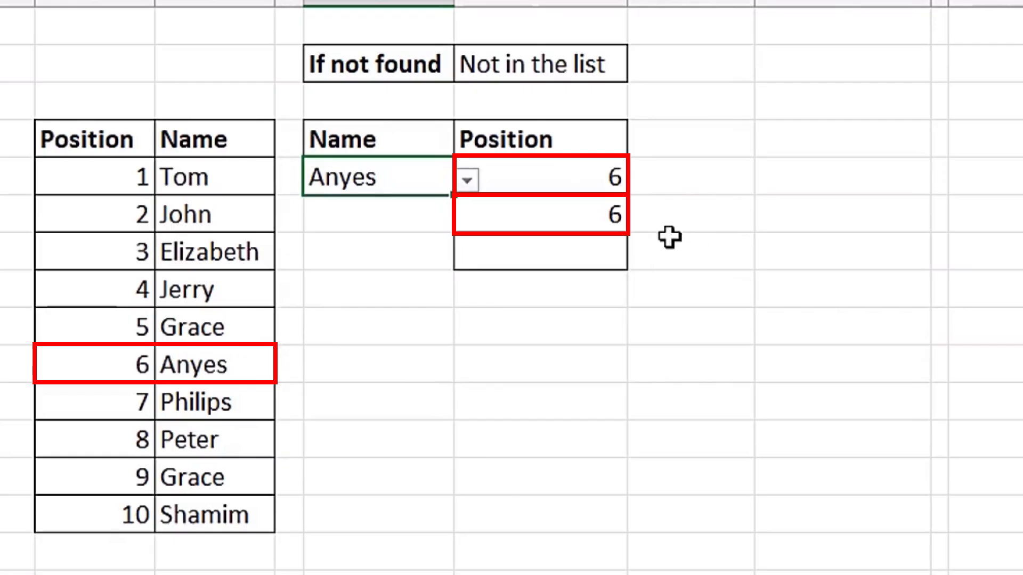
pyautogui.click(575, 213)
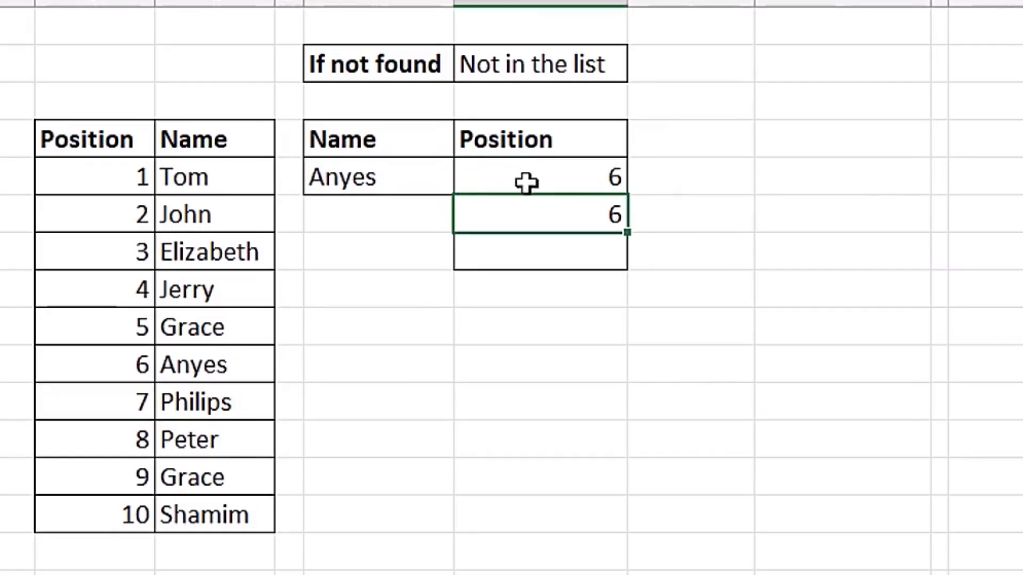
pyautogui.doubleClick(519, 172)
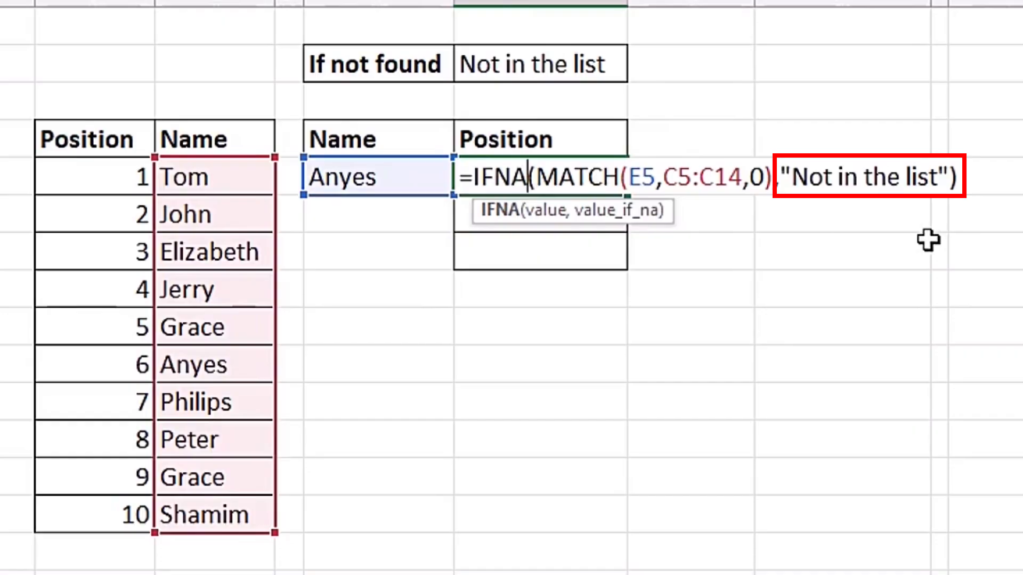
pyautogui.press('Escape')
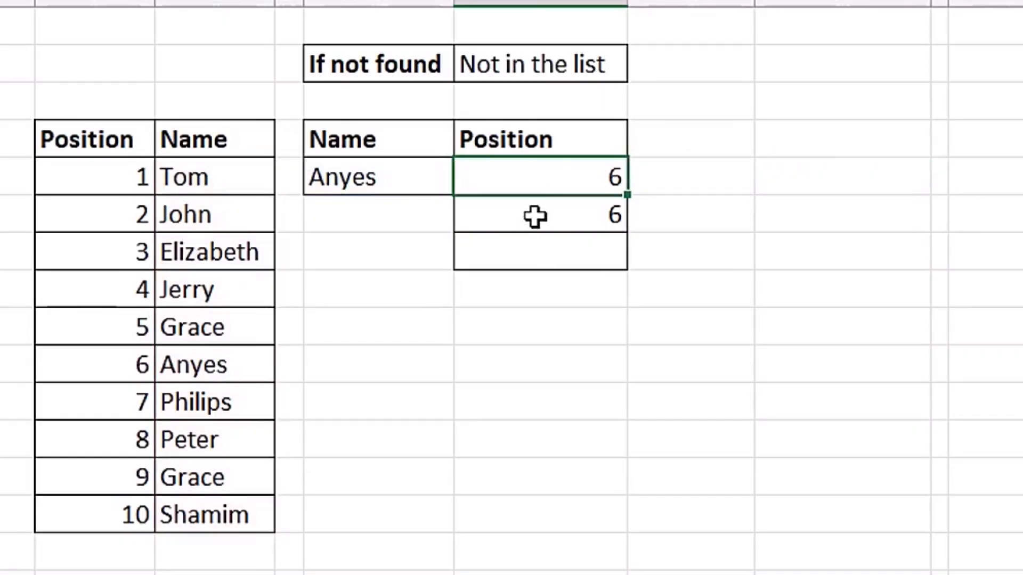
pyautogui.doubleClick(534, 216)
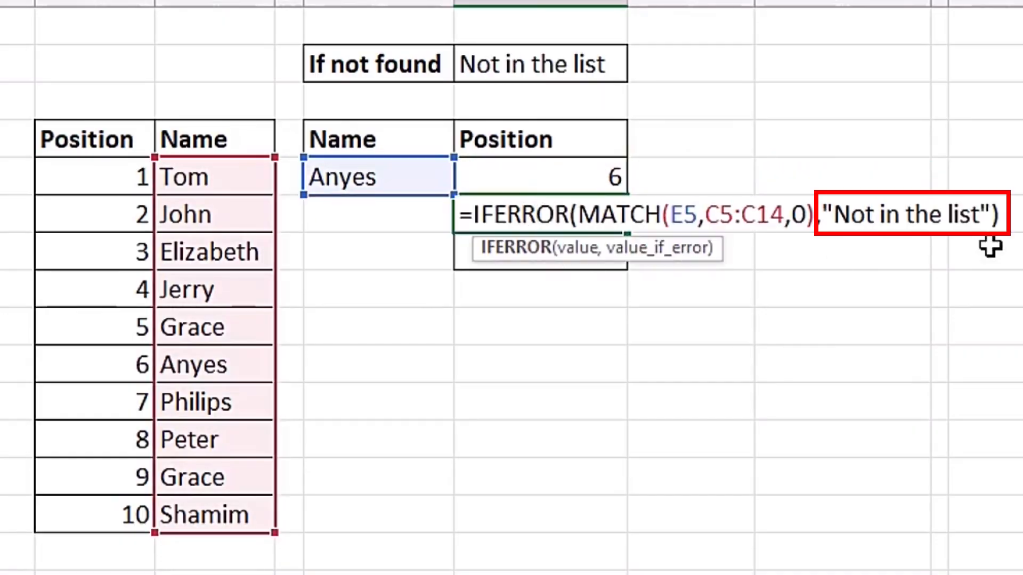
pyautogui.press('Escape')
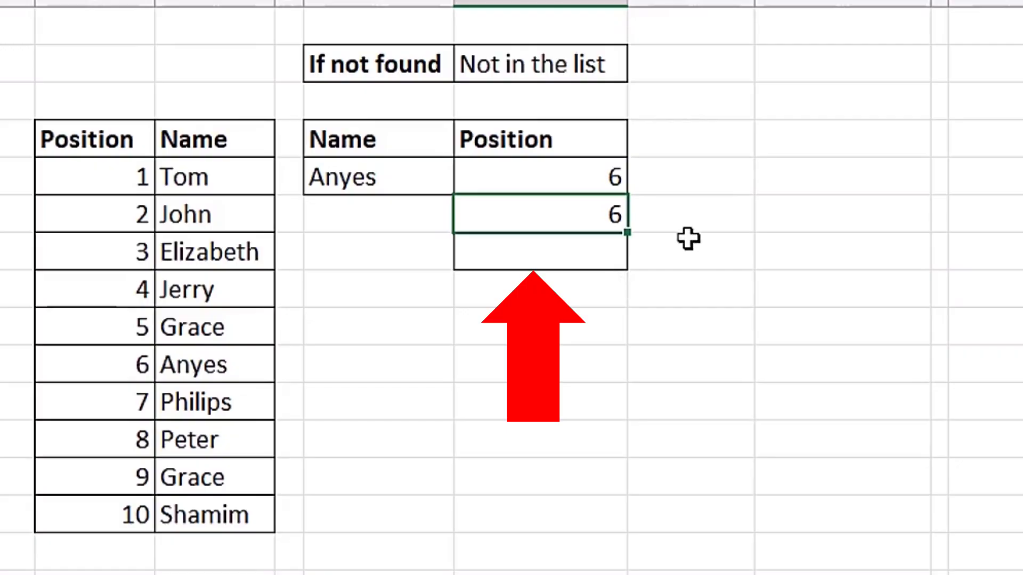
# - Enter =MATCH(E5,C5:C14,0) in F7 and insert the IFNA function in front of MATCH
pyautogui.click(541, 251)
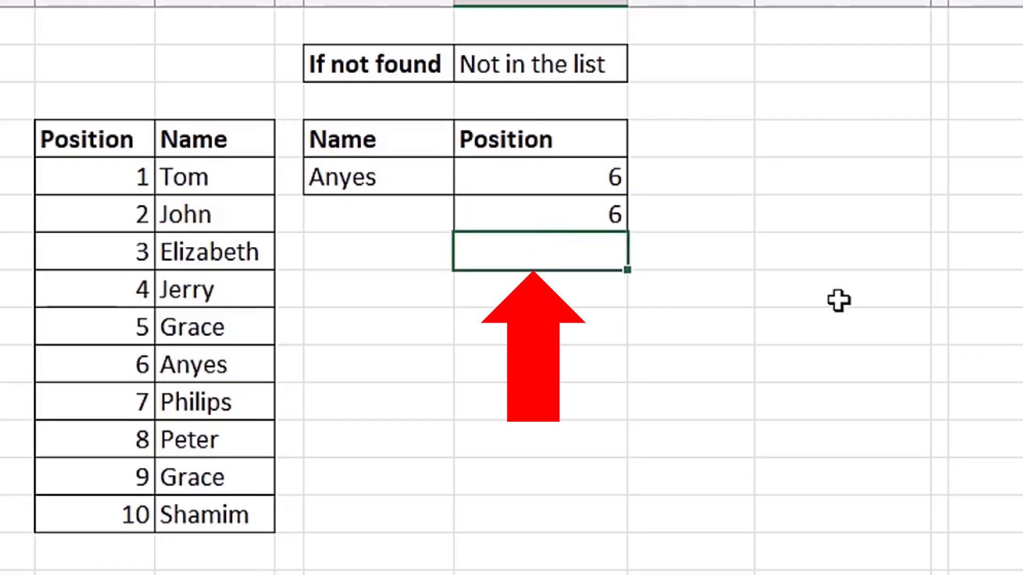
pyautogui.write('=MATCH(E5,C5:C14,0)')
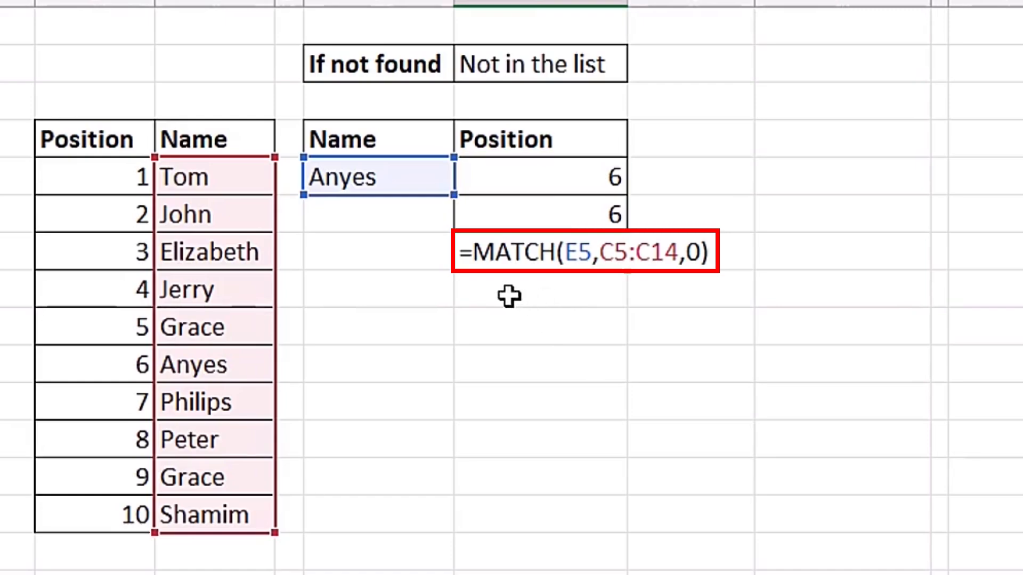
pyautogui.click(473, 251)
pyautogui.write('ifna')
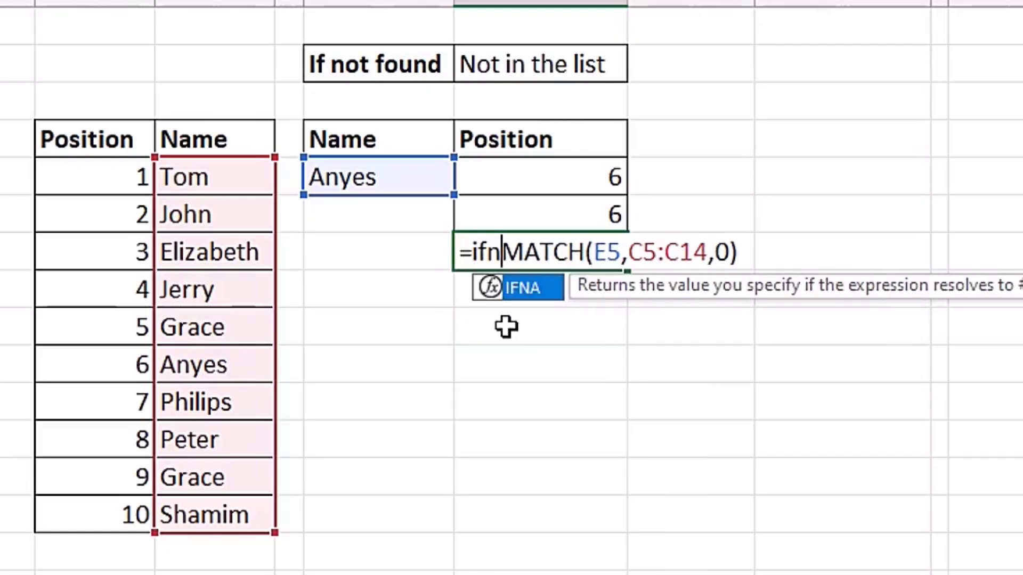
pyautogui.press('Tab')
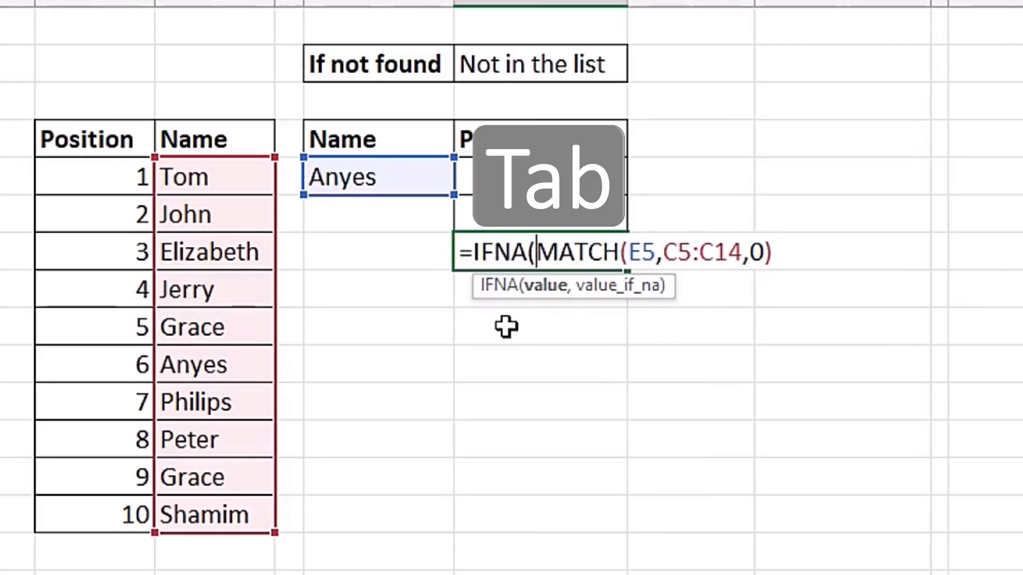
# - Complete the IFNA formula in F7 with cell F2 as its value_if_na argument
pyautogui.click(778, 261)
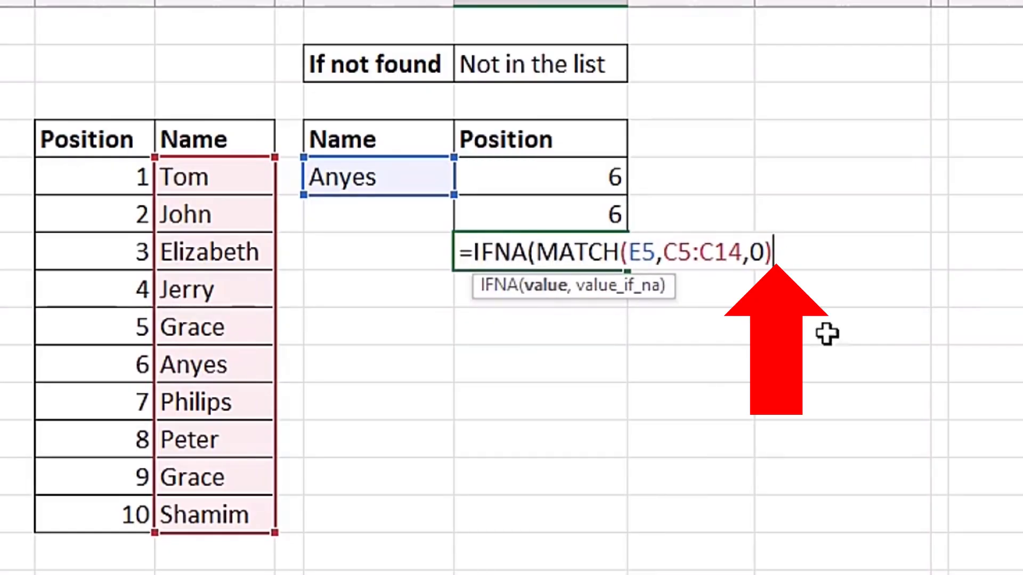
pyautogui.write(',')
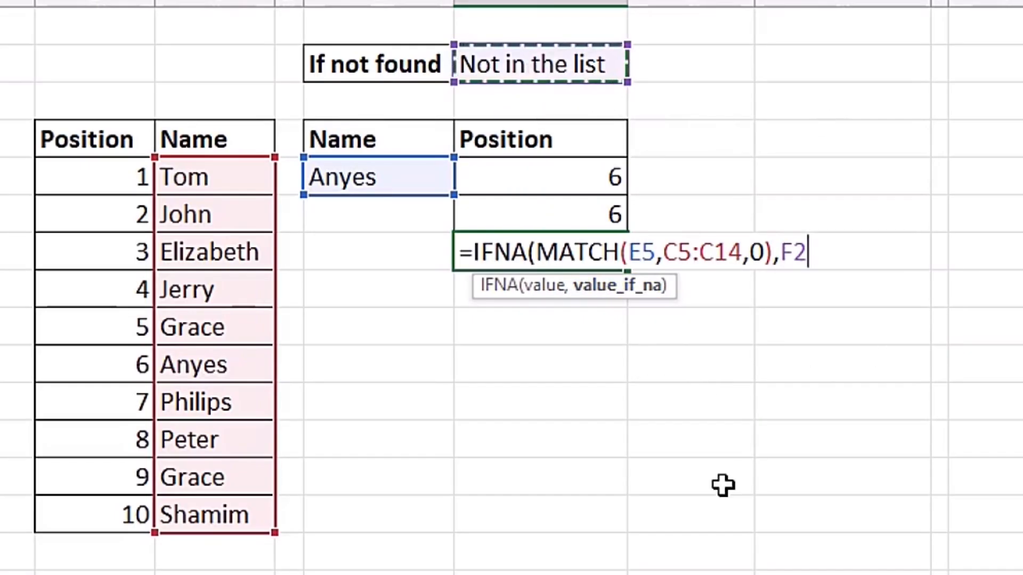
pyautogui.write(')')
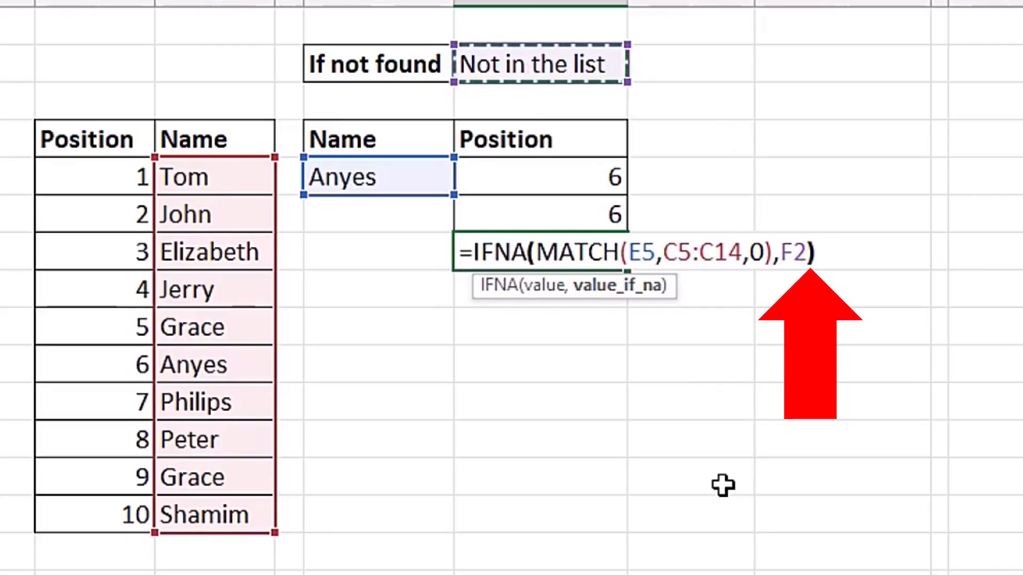
pyautogui.hotkey('ctrl', 'Return')
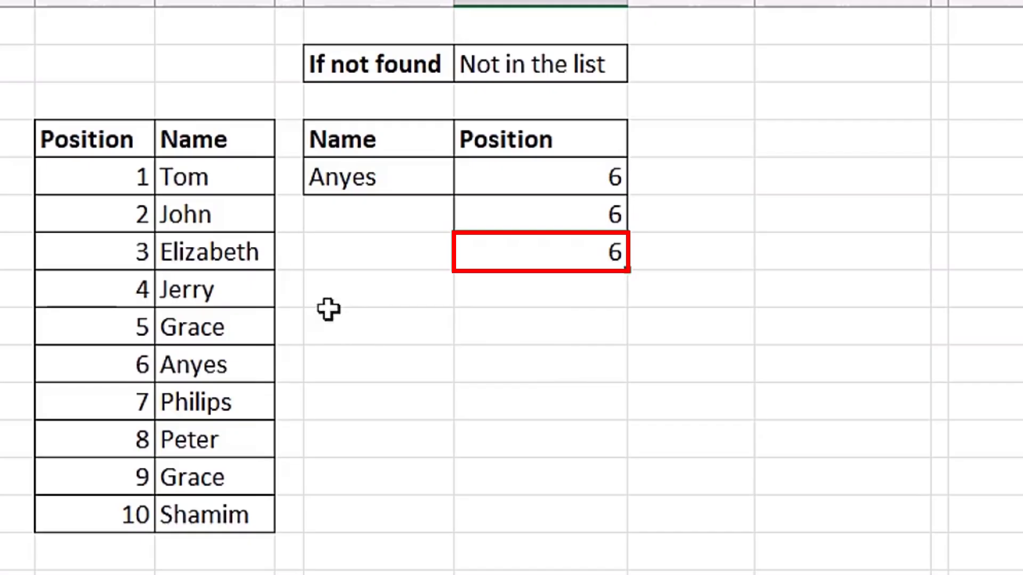
# - Set the lookup name in E5 to one missing from the Name list to test all three Position formulas
pyautogui.click(379, 180)
pyautogui.write('Leo')
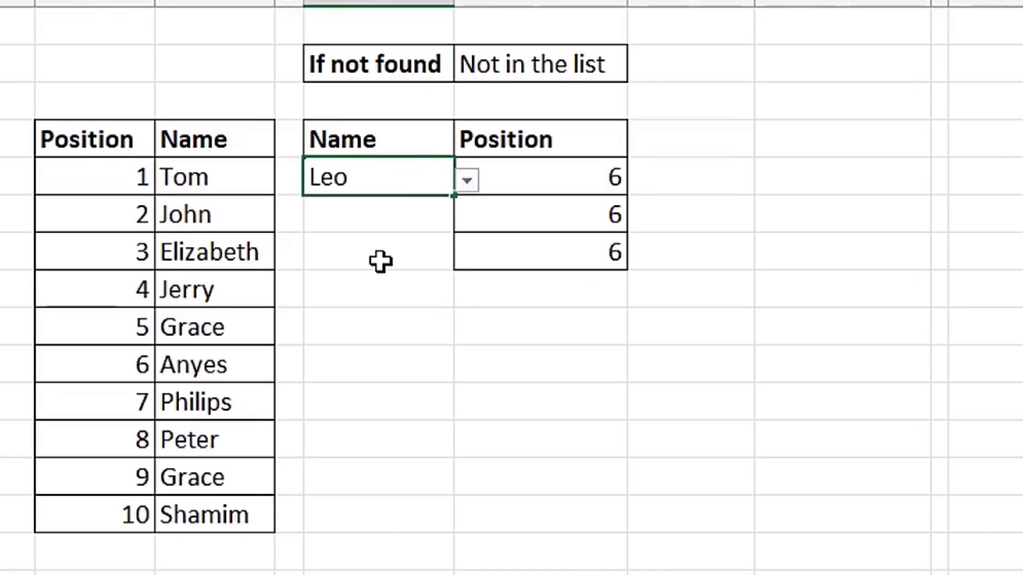
pyautogui.press('Return')
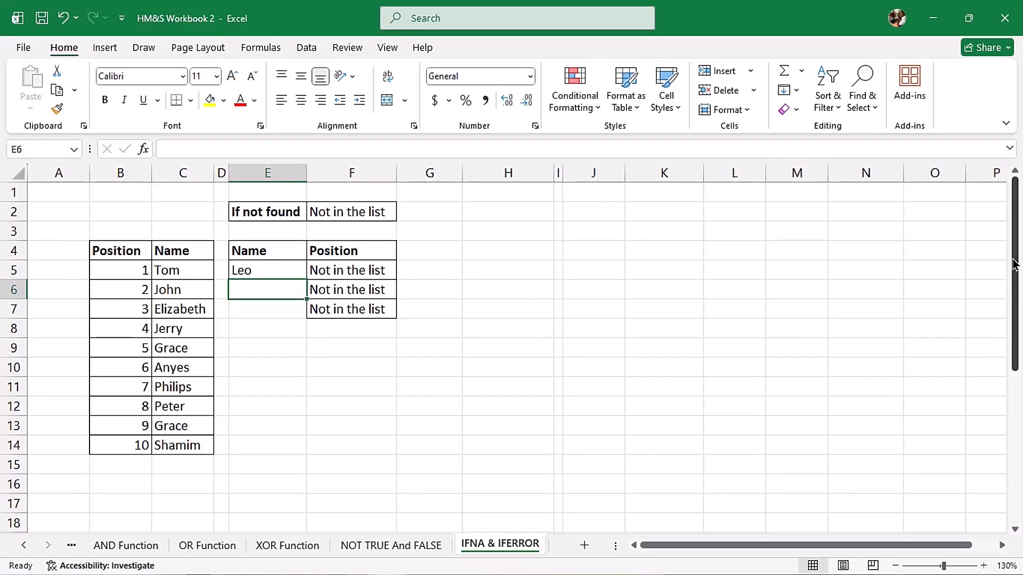
# - Calculate January's Cost Per Book in H24 with =G24/F24 and fill the formula down to June
pyautogui.moveTo(1014, 265); pyautogui.dragTo(1014, 482)
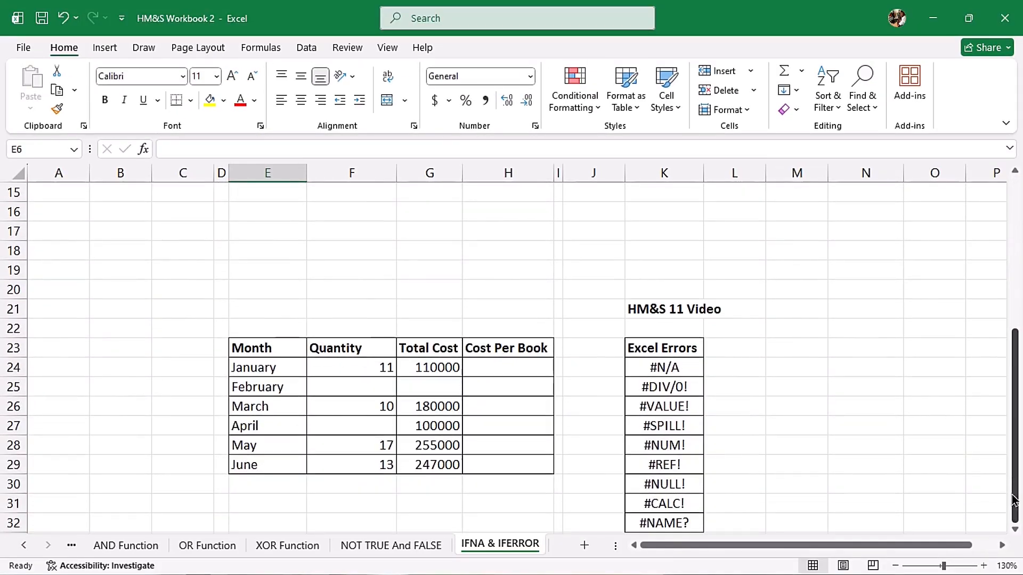
pyautogui.click(1014, 529)
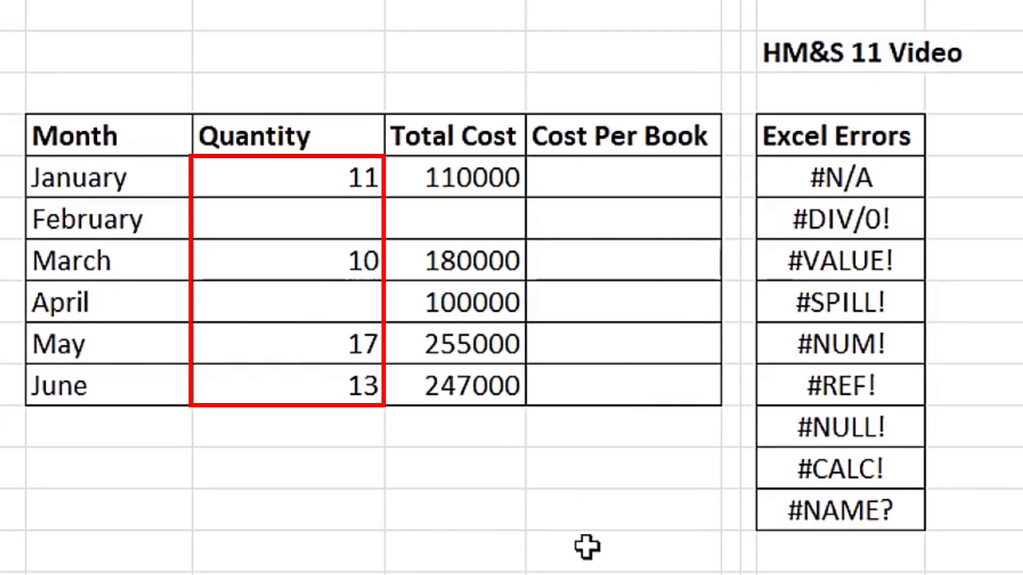
pyautogui.click(600, 181)
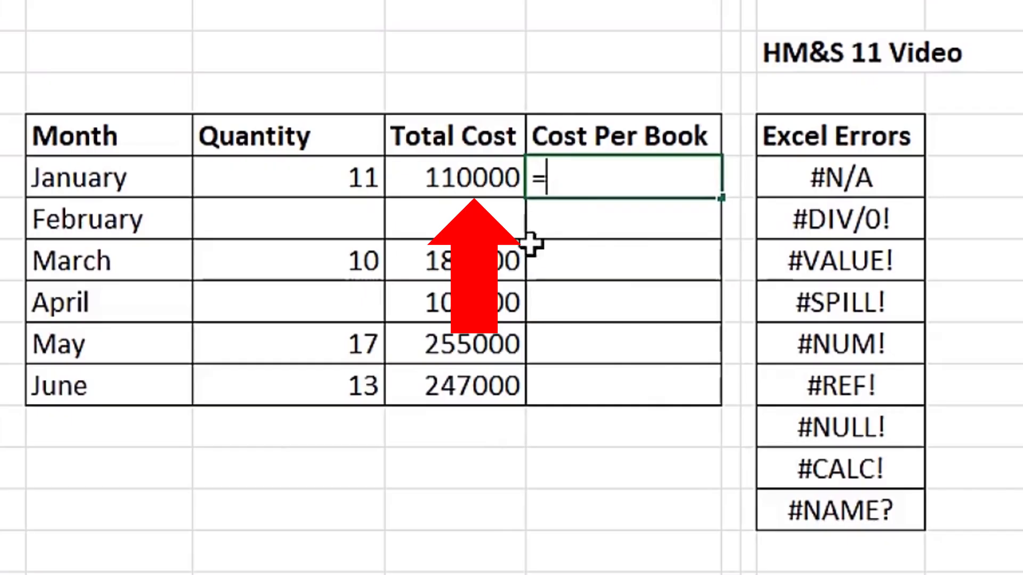
pyautogui.click(411, 175)
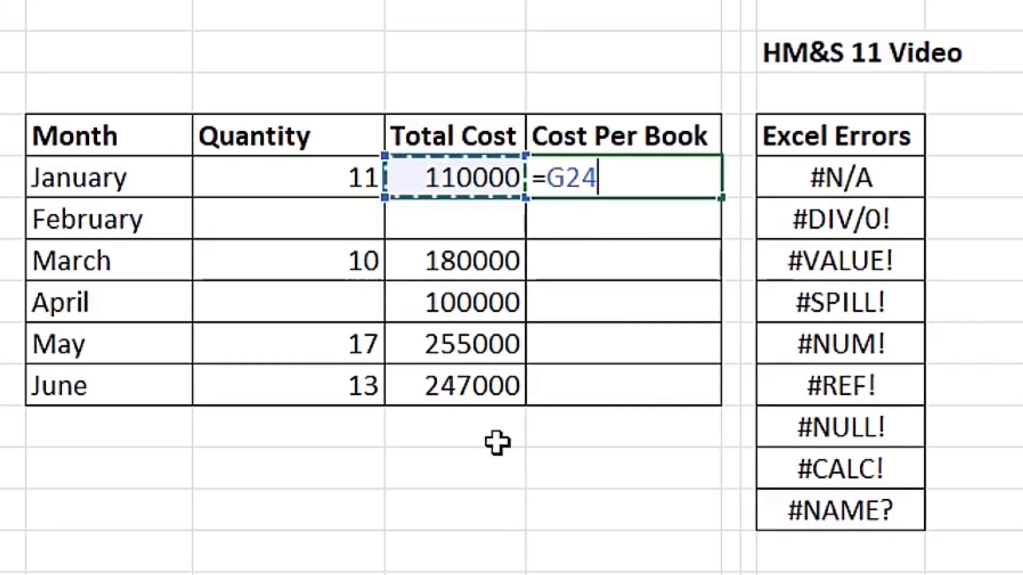
pyautogui.write('/')
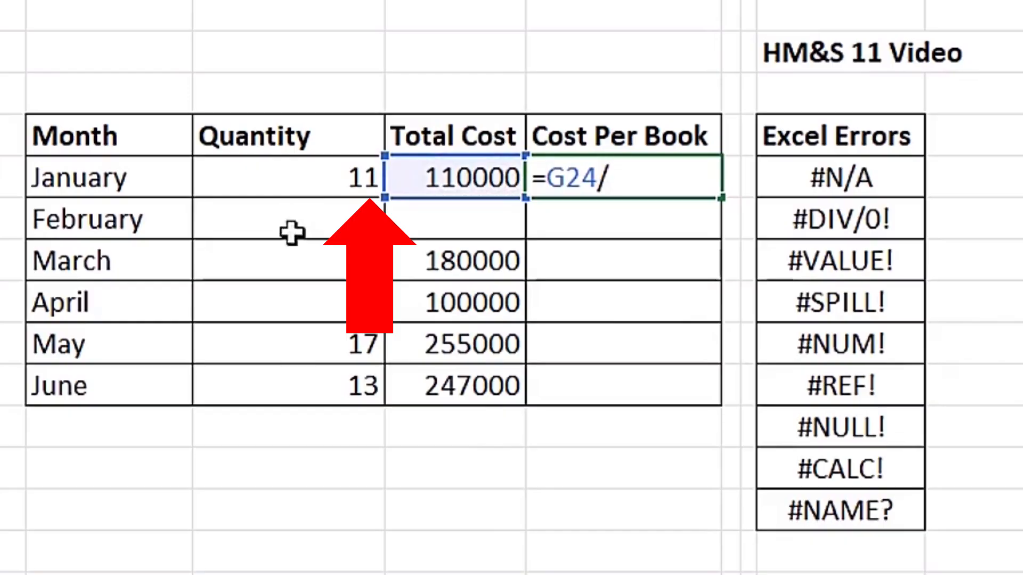
pyautogui.click(296, 191)
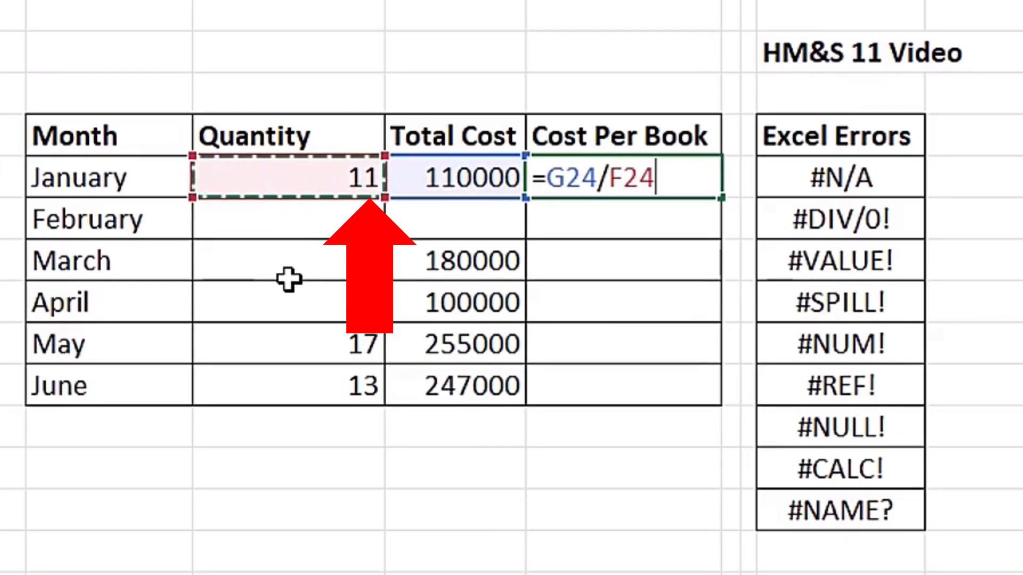
pyautogui.hotkey('ctrl', 'Return')
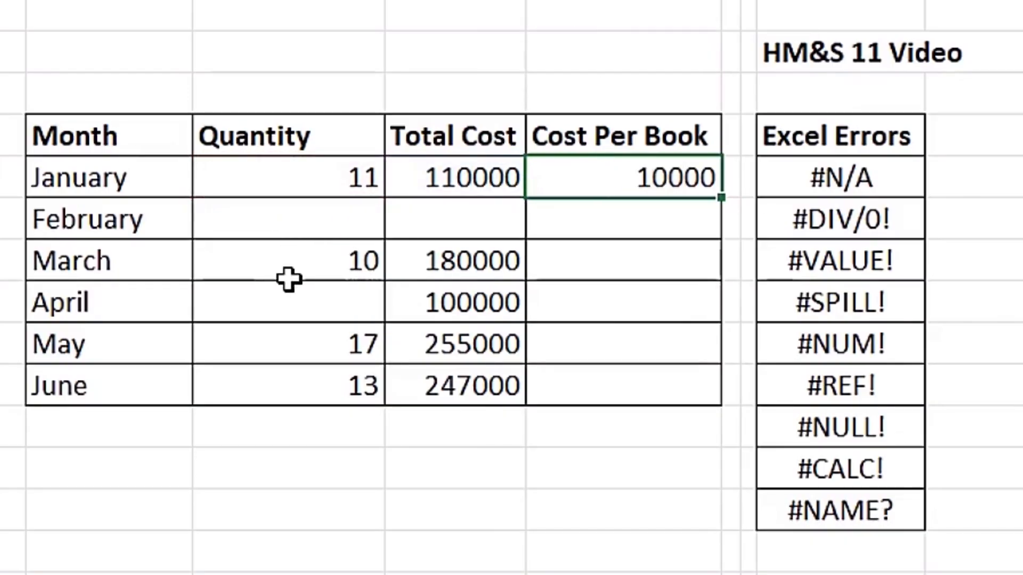
pyautogui.moveTo(717, 199); pyautogui.dragTo(714, 411)
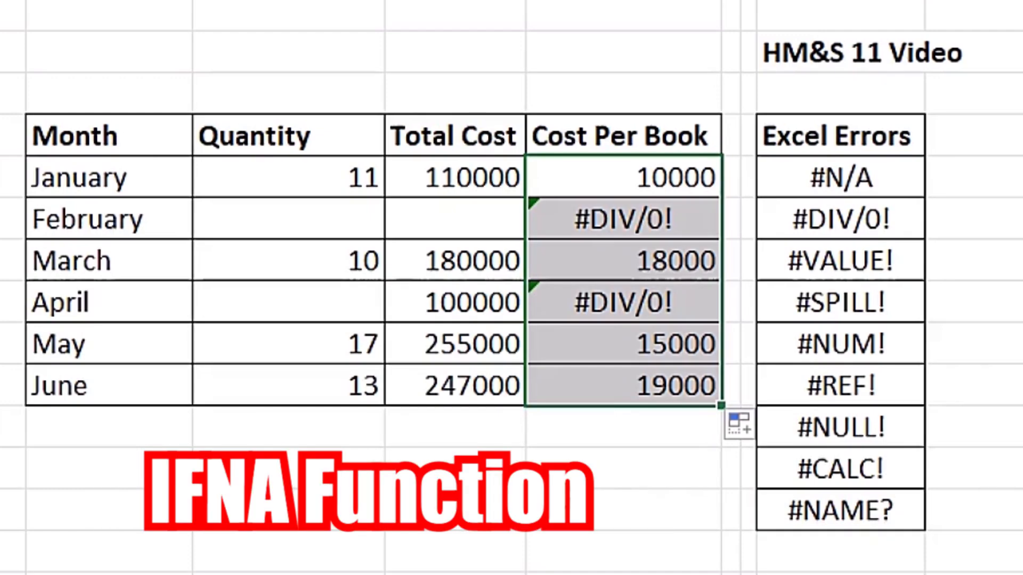
# - Edit January's Cost Per Book formula to insert the IFNA function in front of G24/F24
pyautogui.click(548, 173)
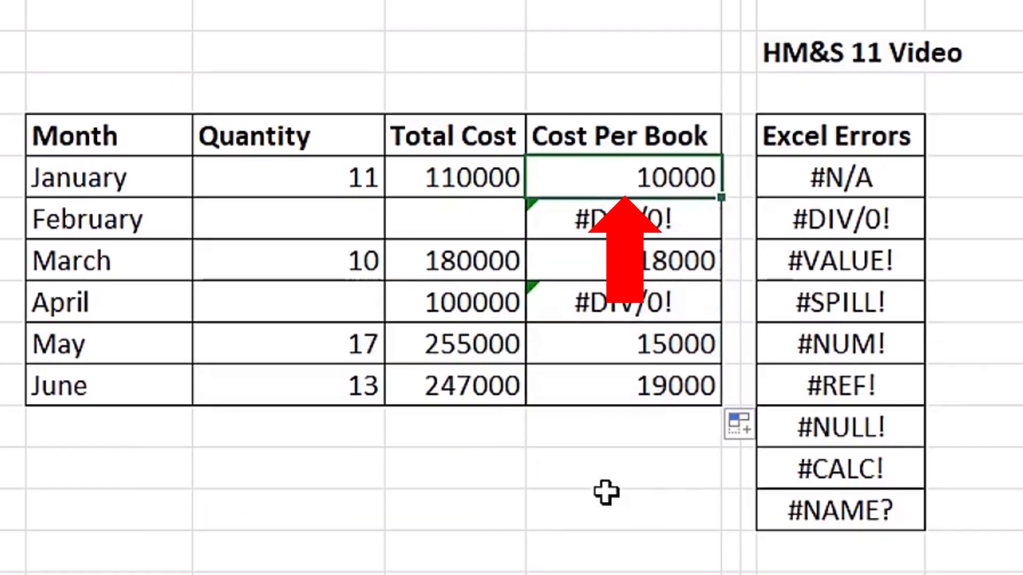
pyautogui.press('F2')
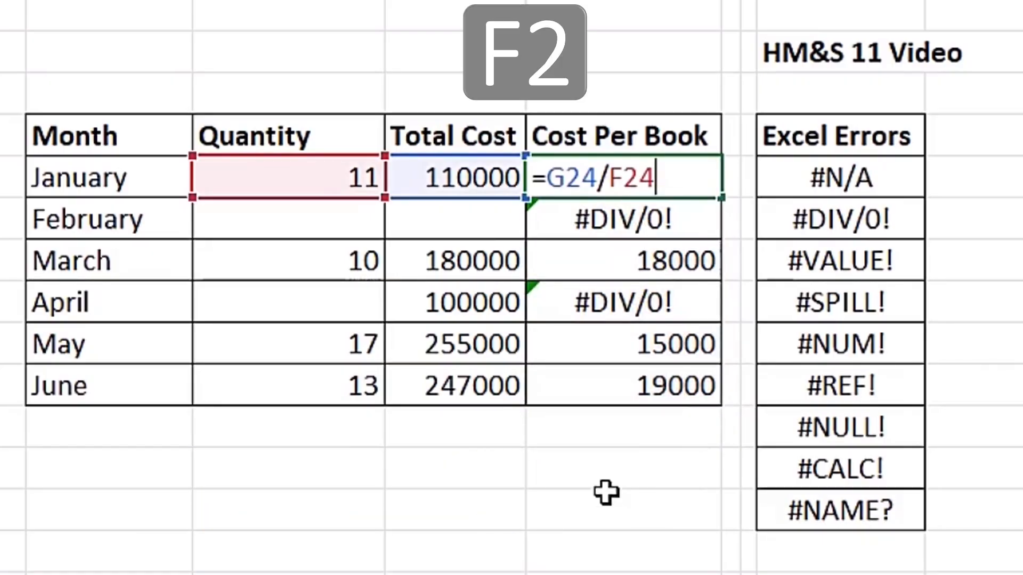
pyautogui.click(547, 176)
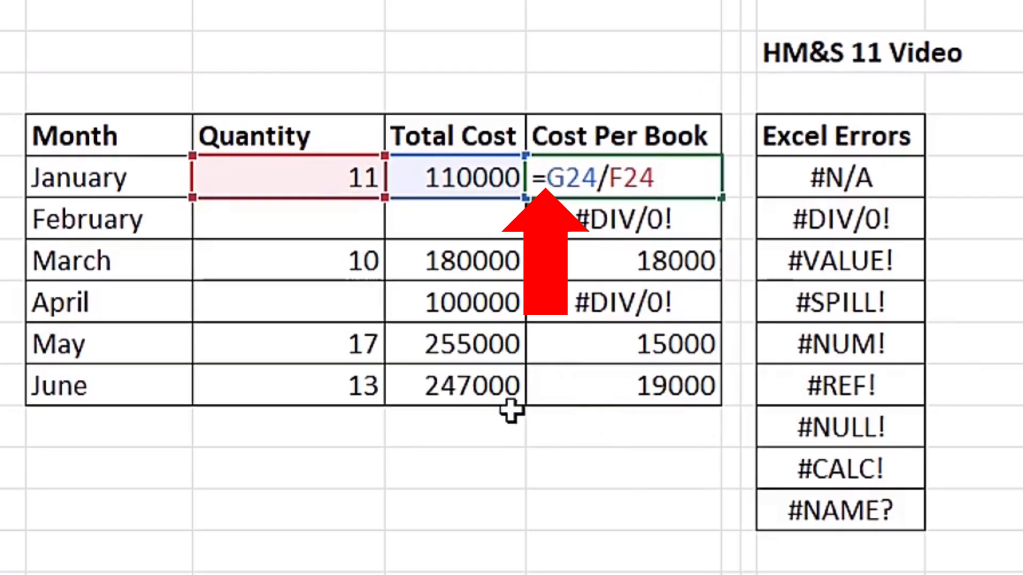
pyautogui.write('Ifna')
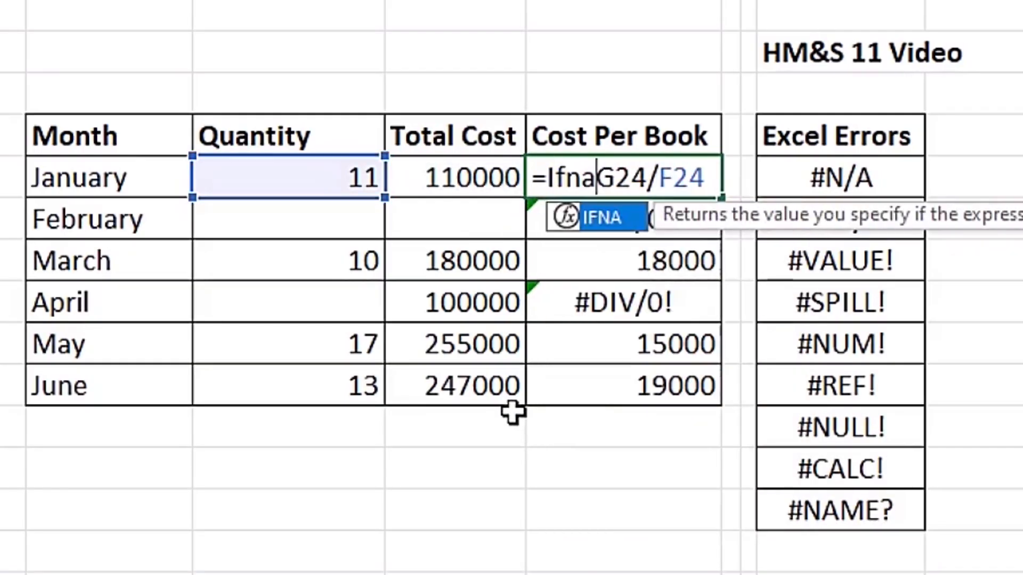
pyautogui.press('Tab')
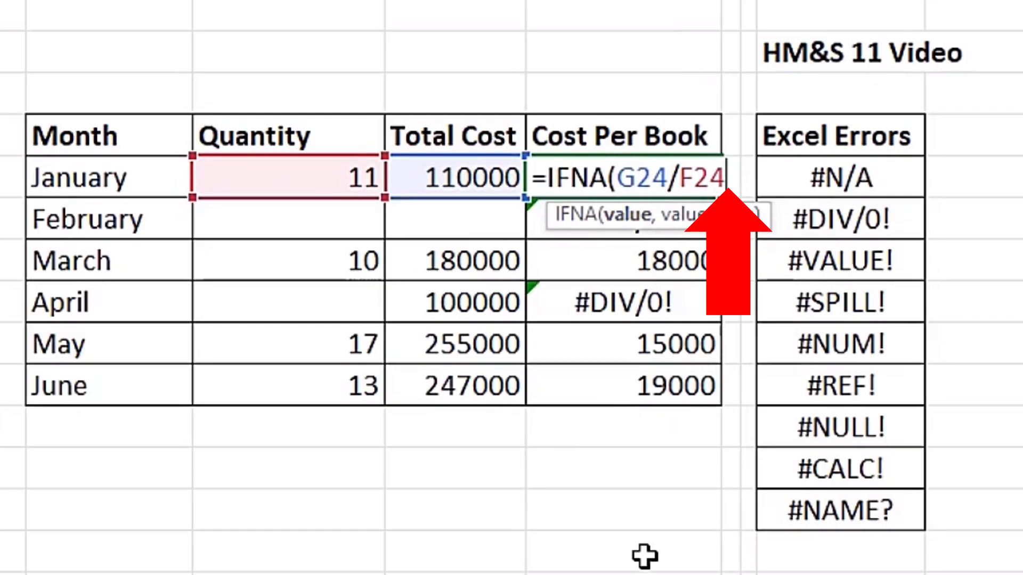
# - Complete January's IFNA formula with "Invalid" as its value_if_na argument and fill it down to June
pyautogui.write(',')
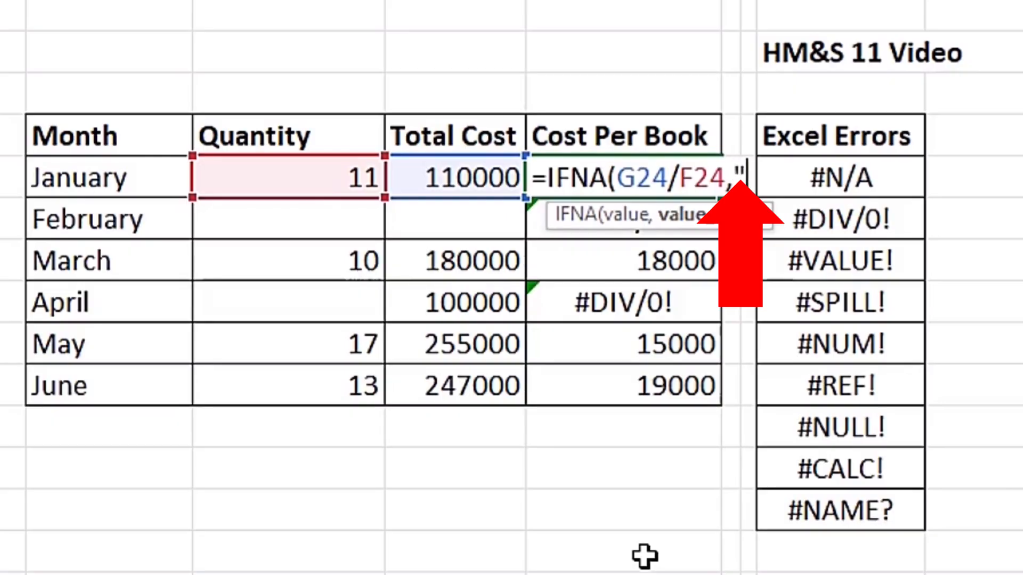
pyautogui.write('"Inva')
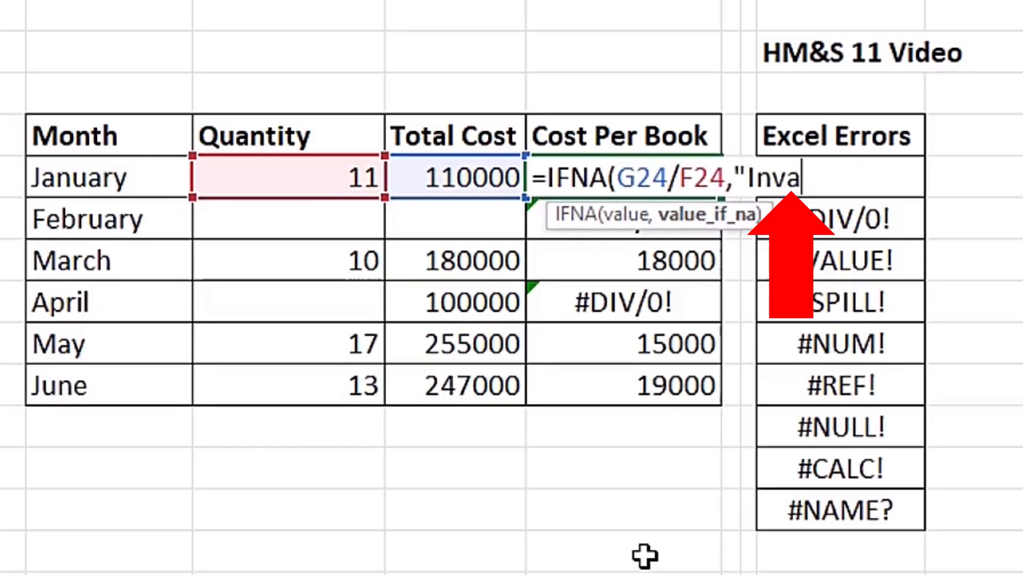
pyautogui.write('lid"')
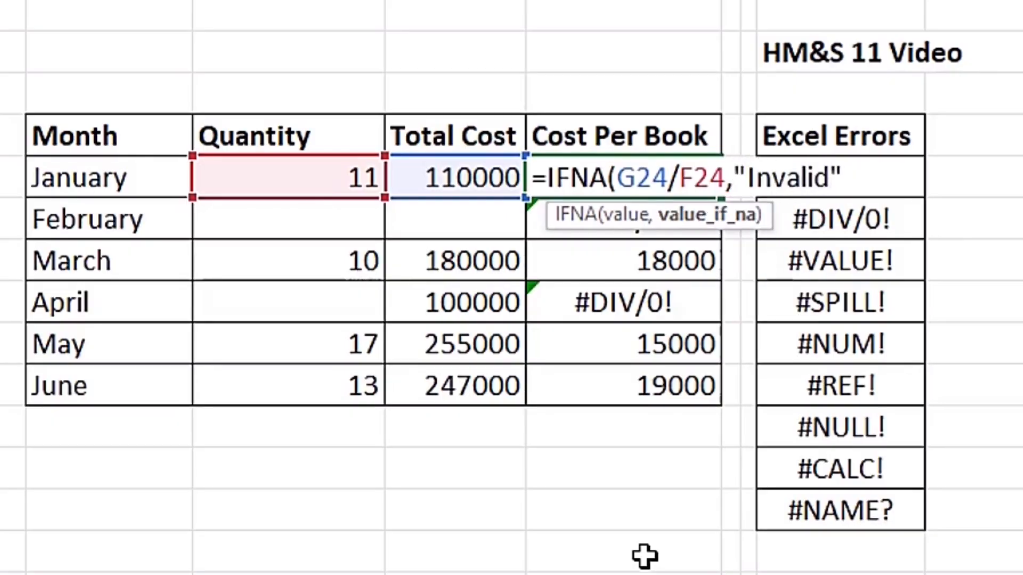
pyautogui.write(')')
pyautogui.hotkey('ctrl', 'Return')
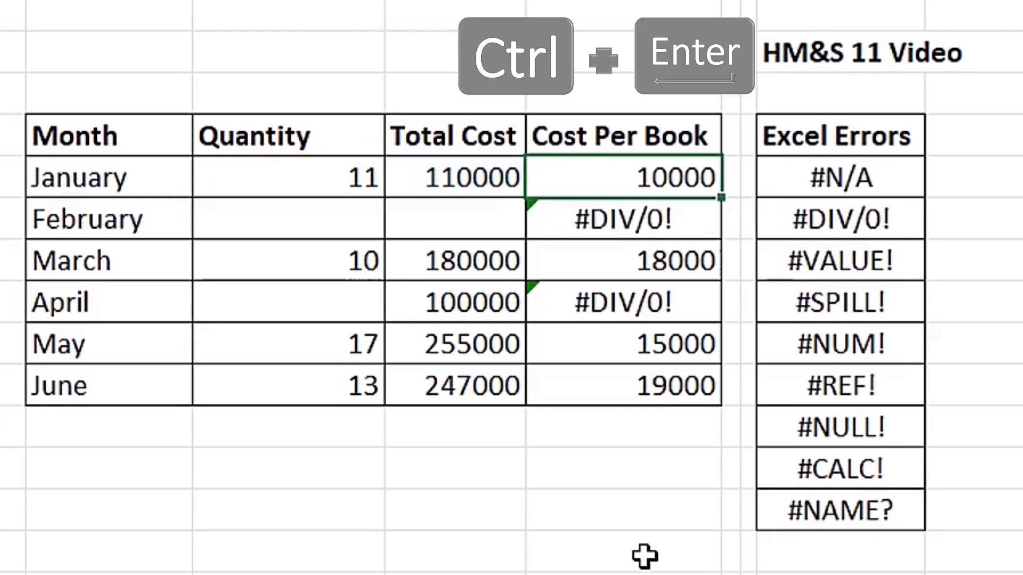
pyautogui.moveTo(720, 198); pyautogui.dragTo(727, 402)
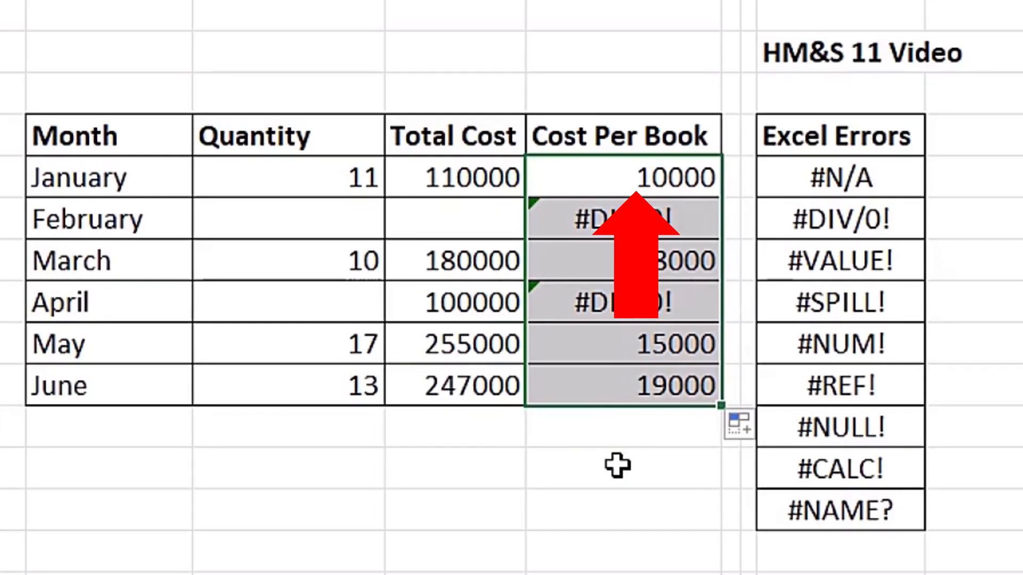
# - Edit January's Cost Per Book formula to replace the IFNA function with IFERROR around G24/F24
pyautogui.click(609, 185)
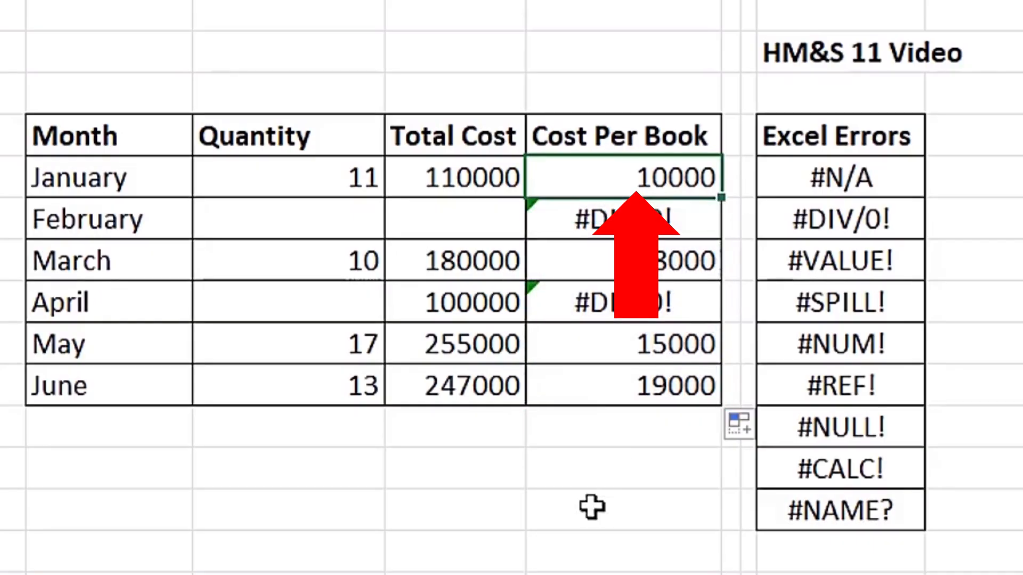
pyautogui.press('F2')
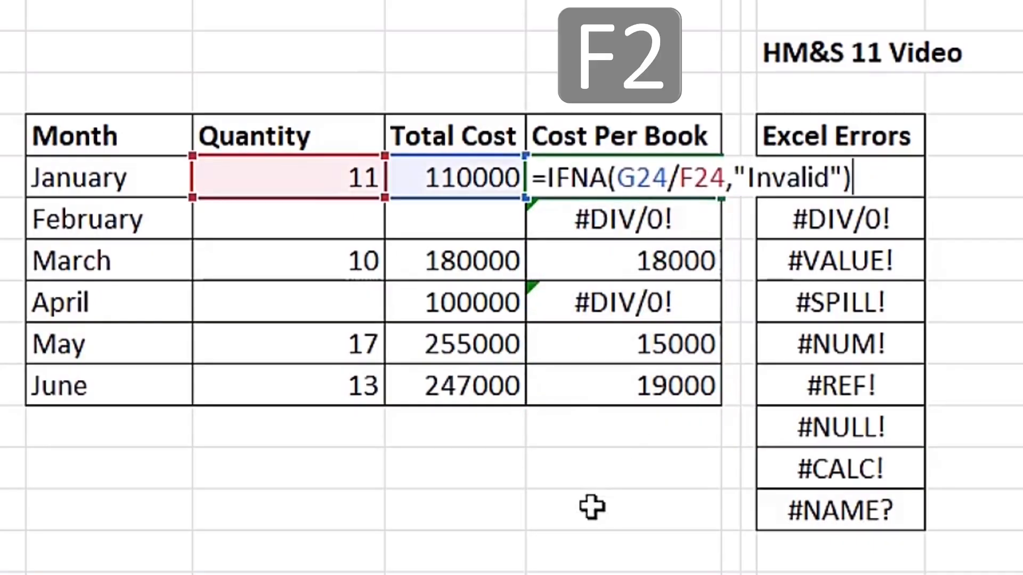
pyautogui.click(609, 178)
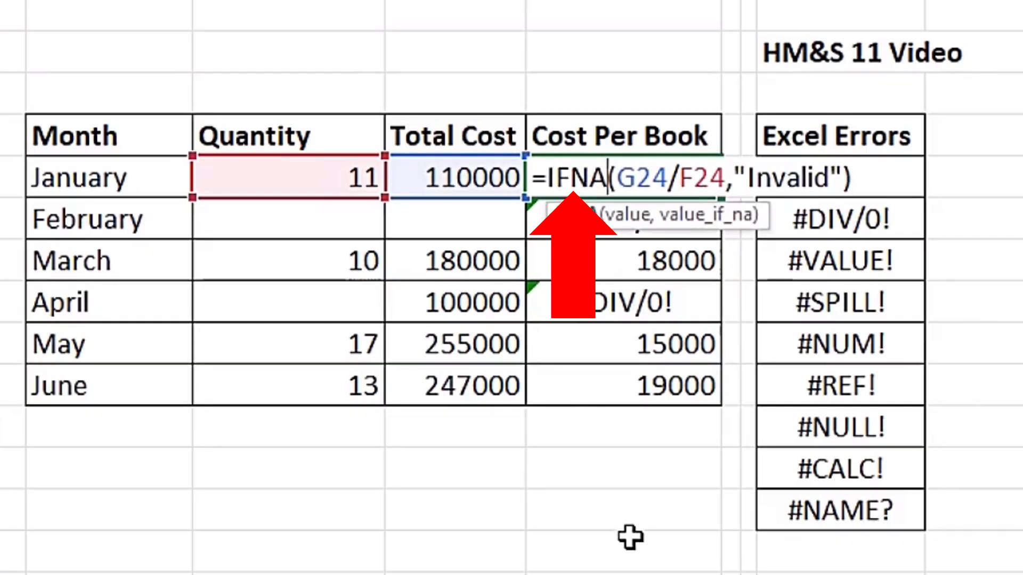
pyautogui.press('BackSpace')
pyautogui.press('BackSpace')
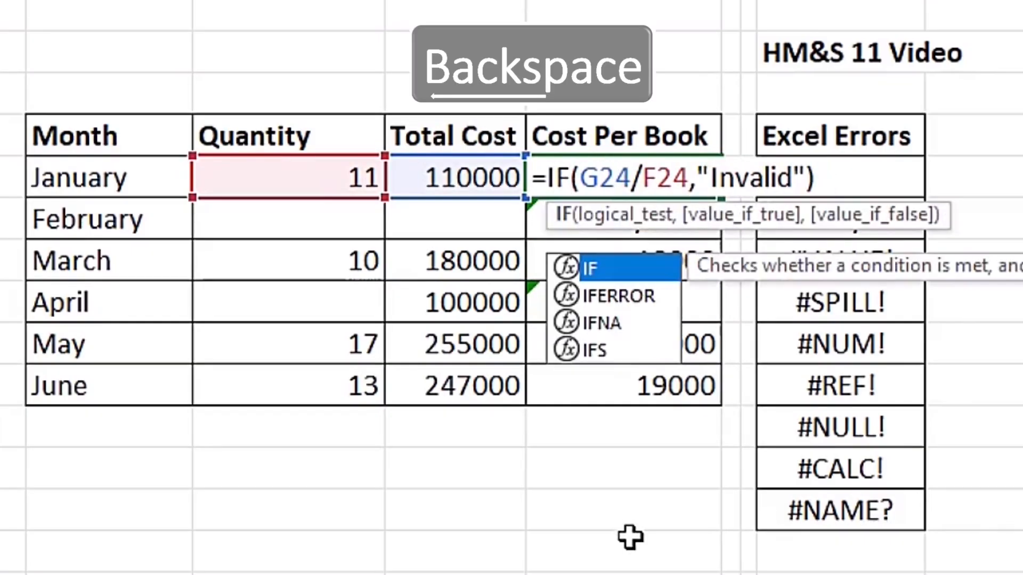
pyautogui.write('e')
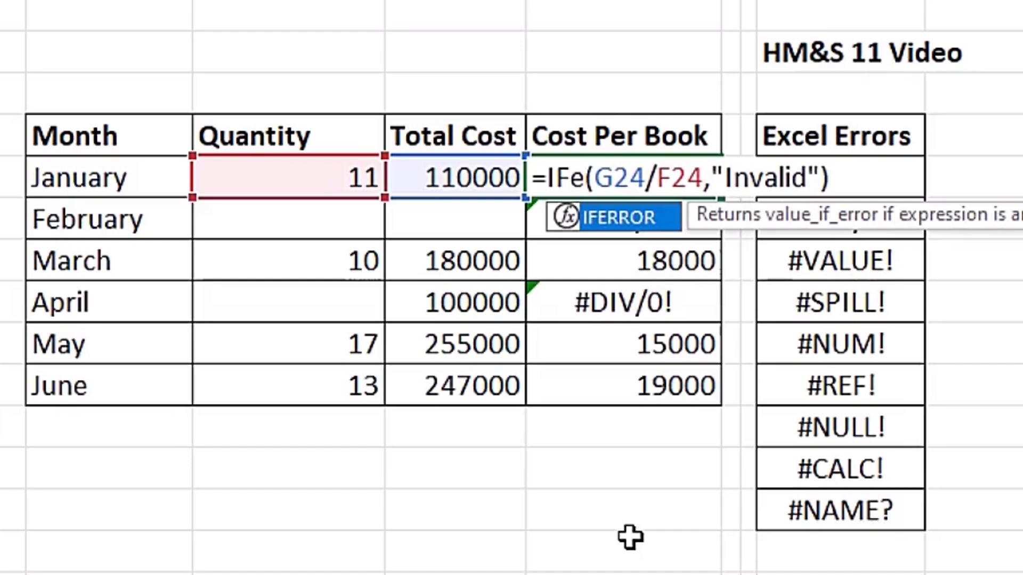
pyautogui.press('Tab')
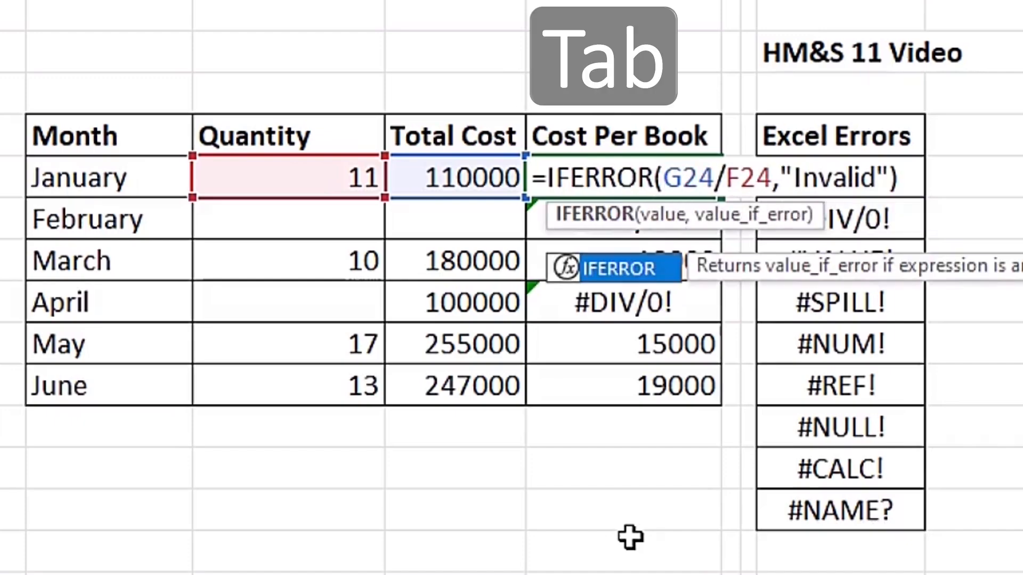
# - Check the value and value_if_error arguments of January's IFERROR formula, enter it and fill it down to June
pyautogui.click(664, 215)
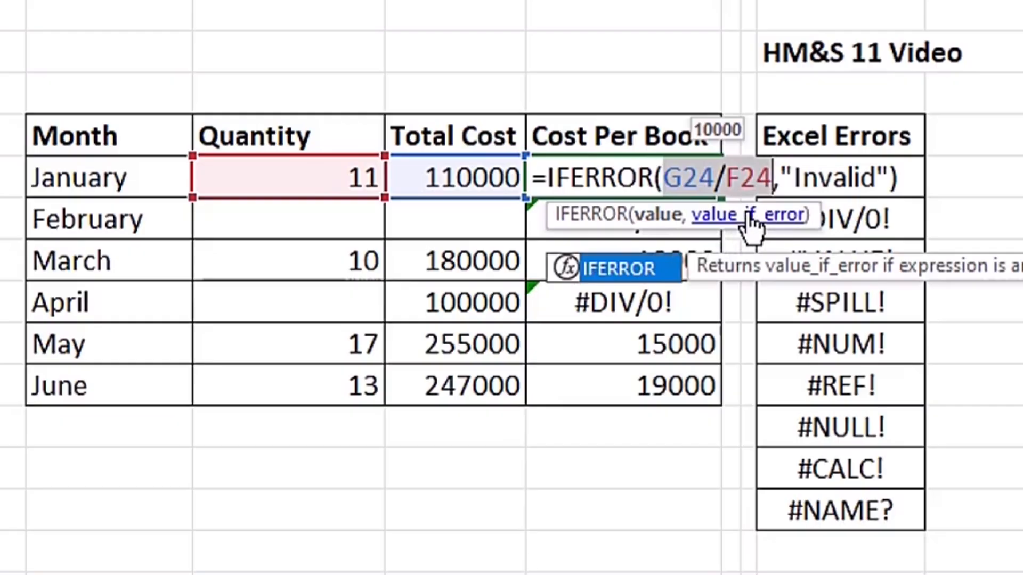
pyautogui.click(746, 216)
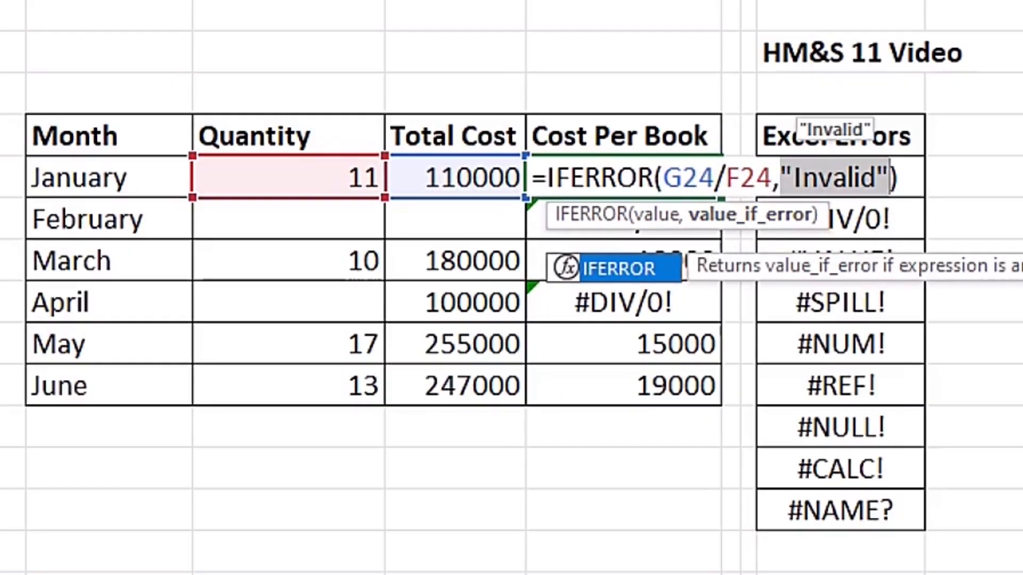
pyautogui.hotkey('ctrl', 'Return')
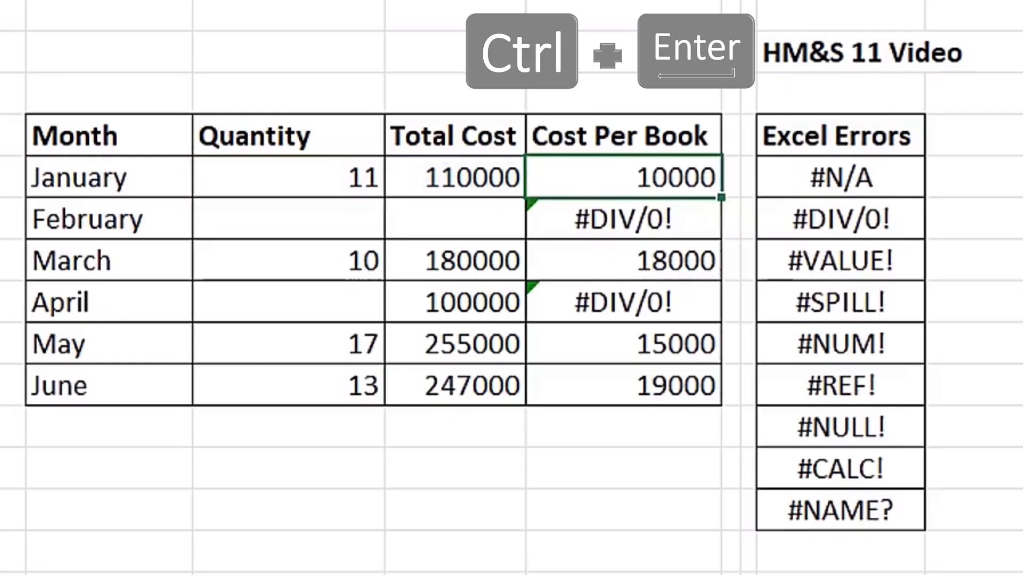
pyautogui.moveTo(704, 394); pyautogui.dragTo(705, 398)
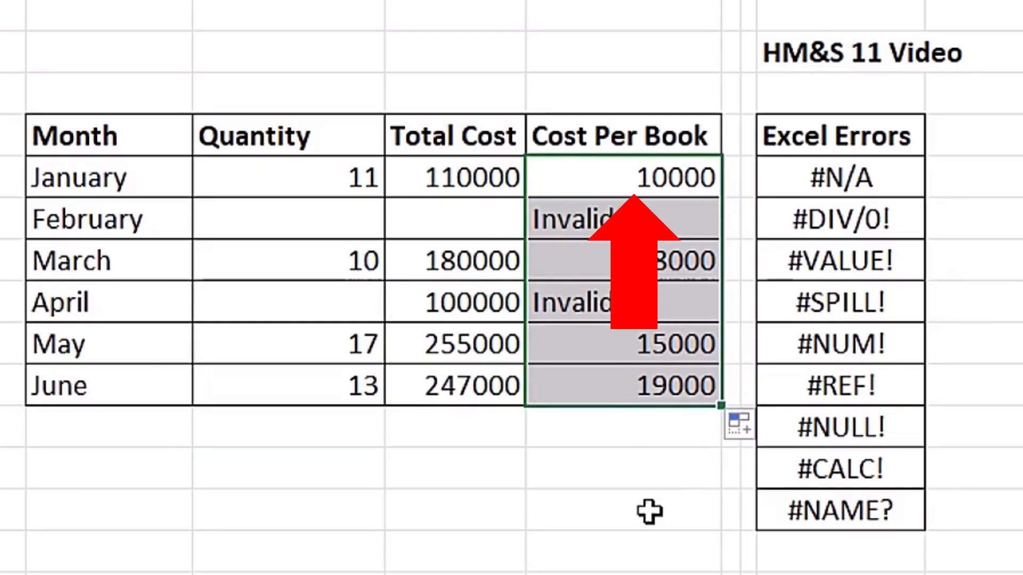
# - Change the value_if_error argument in January's Cost Per Book formula from "Invalid" to a zero-length text string ("")
pyautogui.click(602, 190)
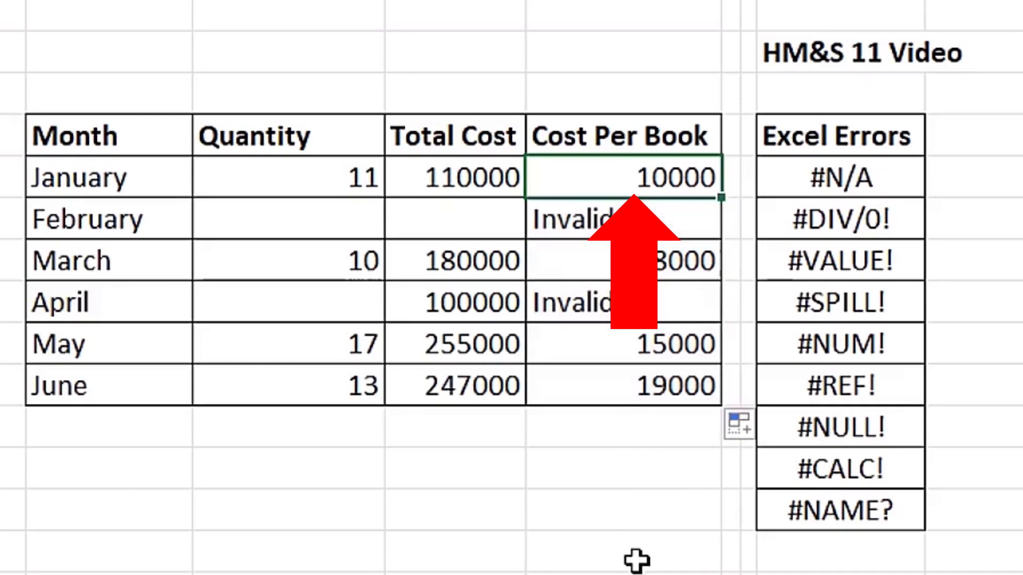
pyautogui.press('F2')
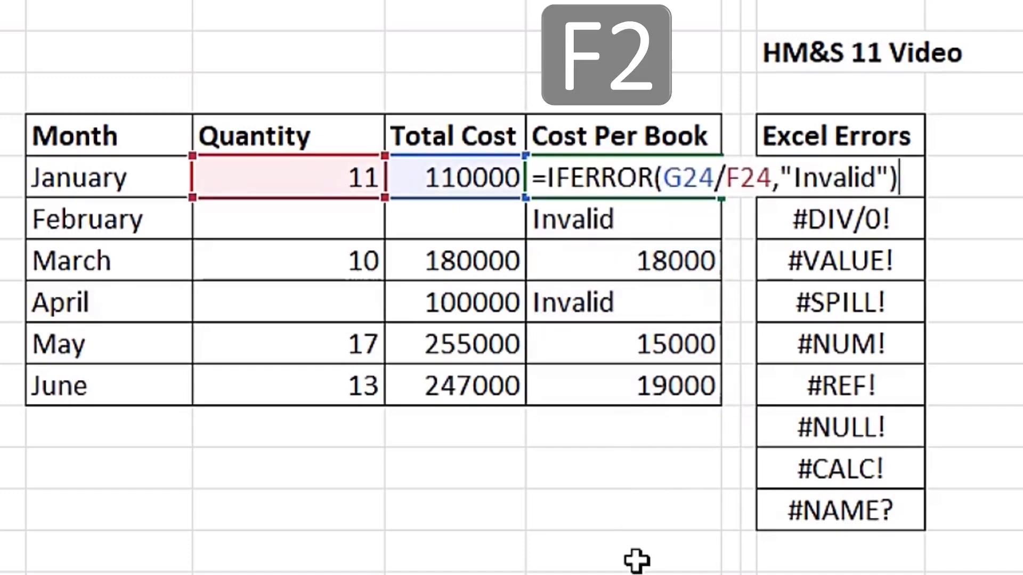
pyautogui.press('Left')
pyautogui.press('Left')
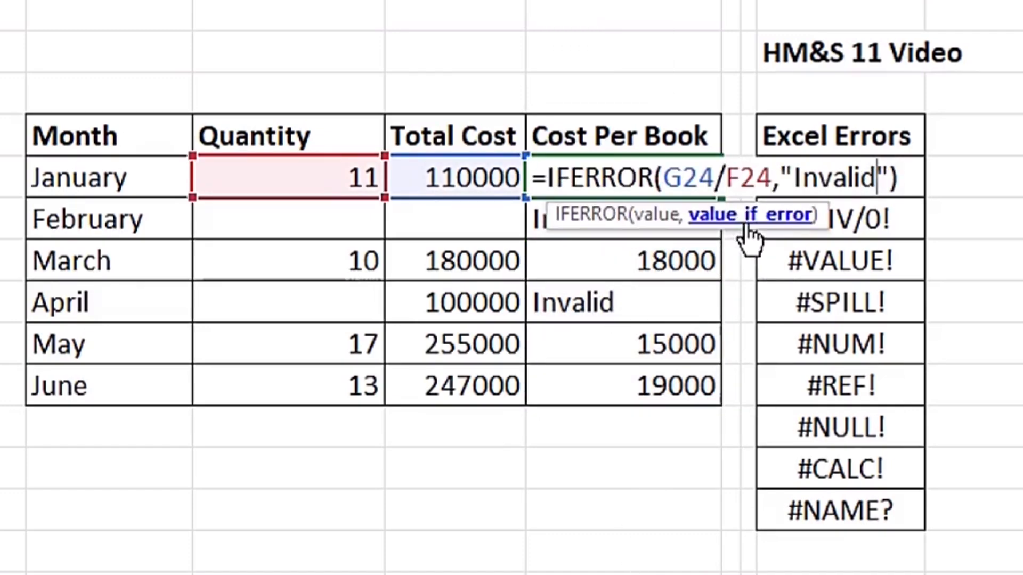
pyautogui.click(744, 219)
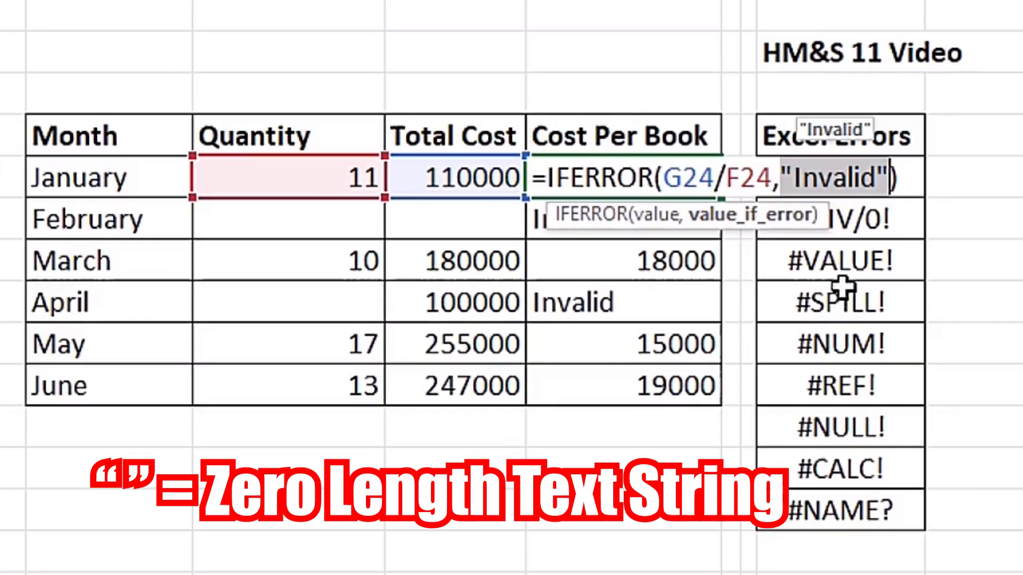
pyautogui.click(876, 177)
pyautogui.press('BackSpace')
pyautogui.press('BackSpace')
pyautogui.press('BackSpace')
pyautogui.press('BackSpace')
pyautogui.press('BackSpace')
pyautogui.press('BackSpace')
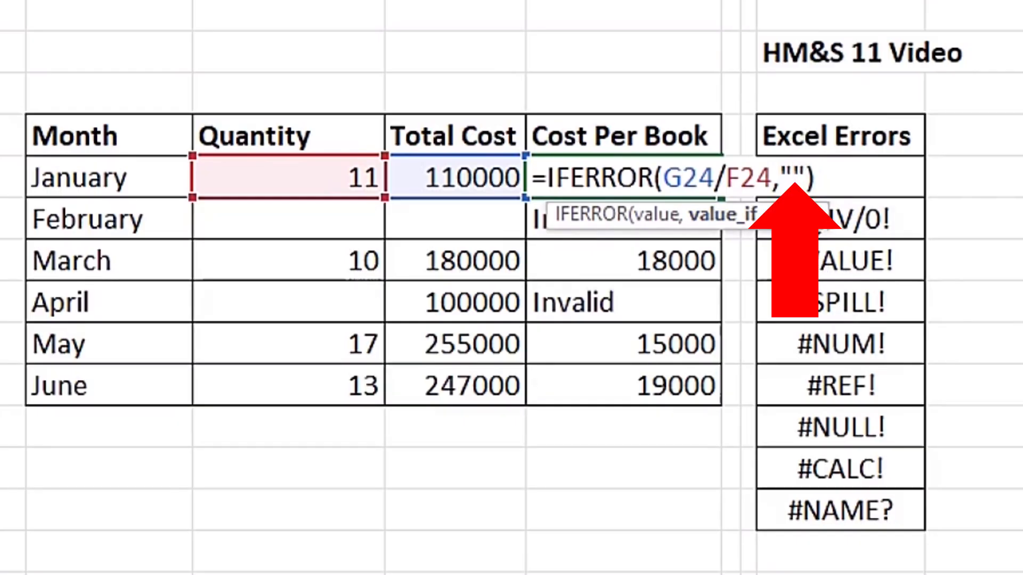
# - Enter January's formula =IFERROR(G24/F24,"") and fill it down the Cost Per Book column to June
pyautogui.hotkey('ctrl', 'Return')
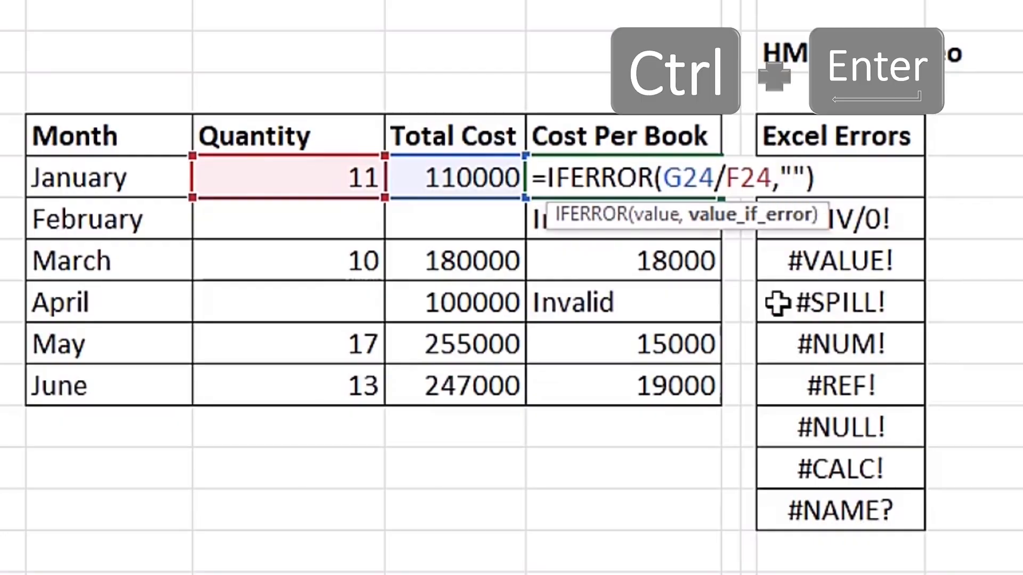
pyautogui.moveTo(724, 198); pyautogui.dragTo(707, 410)
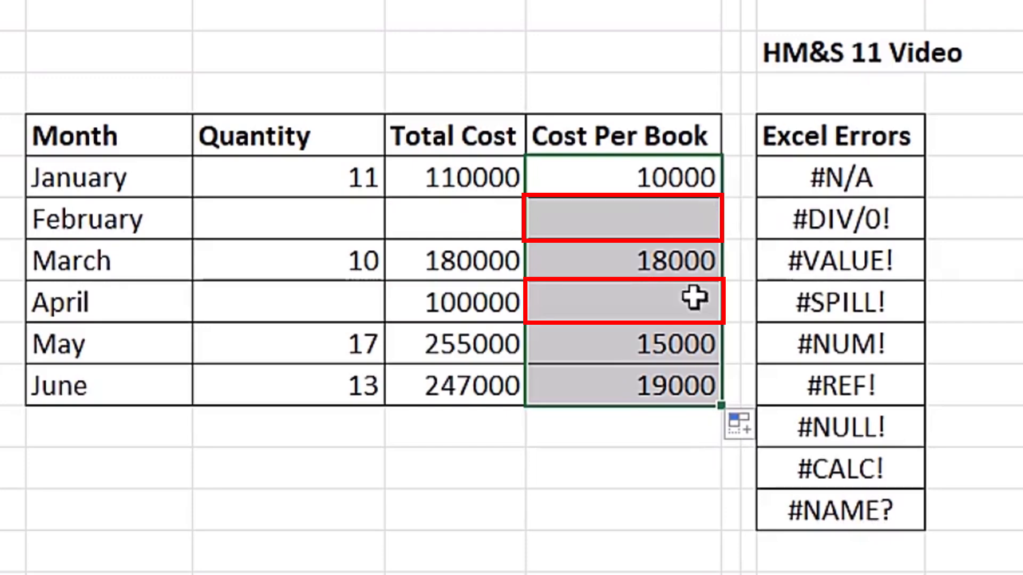
pyautogui.click(578, 482)
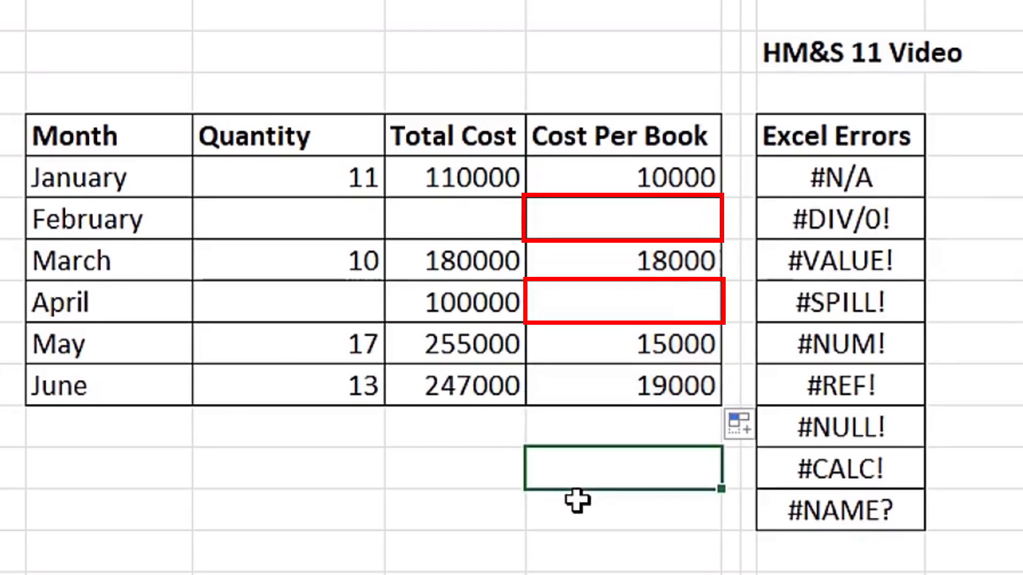